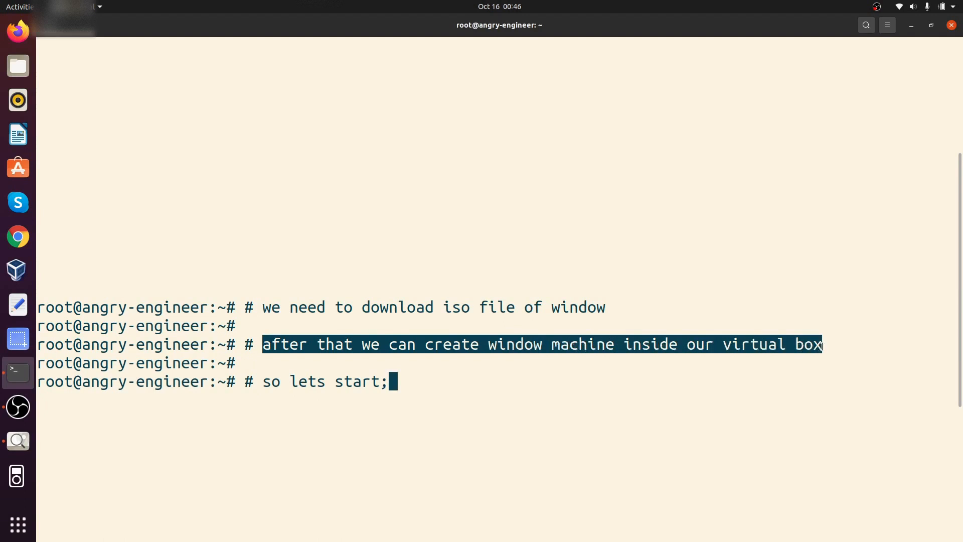
Step: Highlight the 'so lets start;' comment line and minimize the terminal to show the desktop
drag(263, 385, 399, 383)
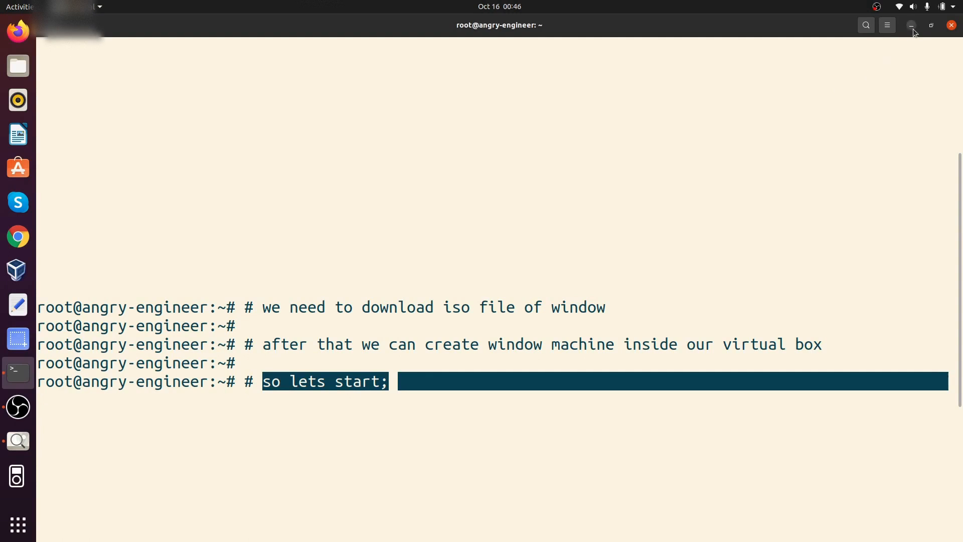
click(911, 25)
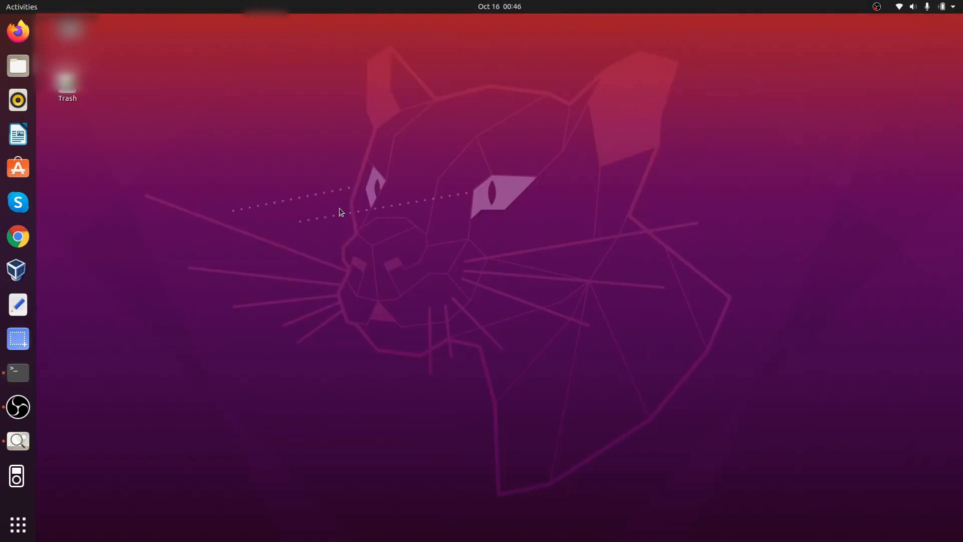
Step: Search the web in Firefox for 'download iso file of window' and open Microsoft's Windows 10 disc image page
click(20, 26)
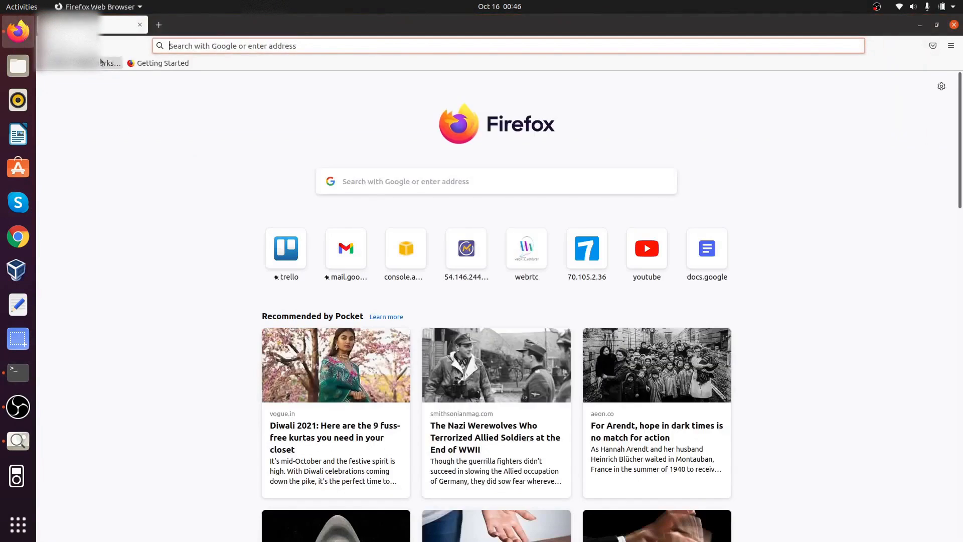
click(253, 42)
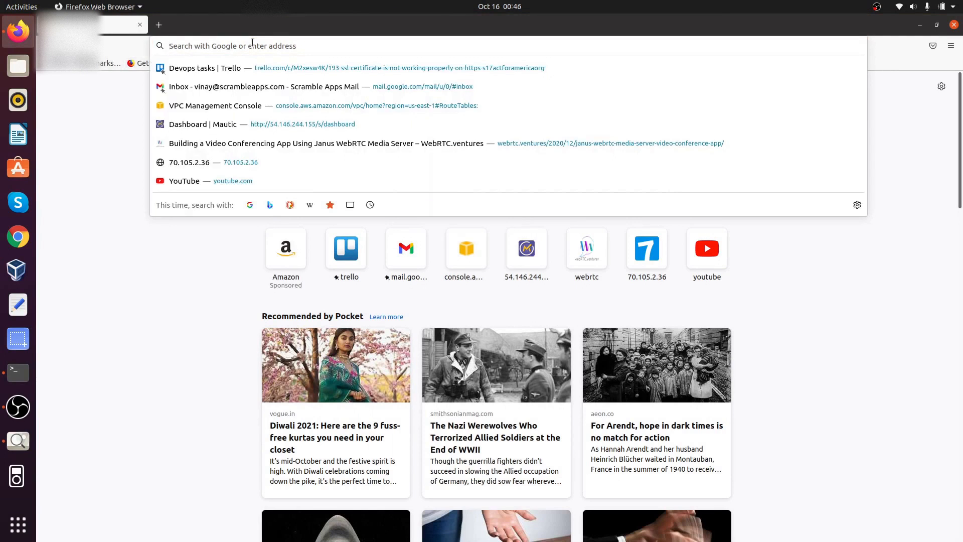
text(down)
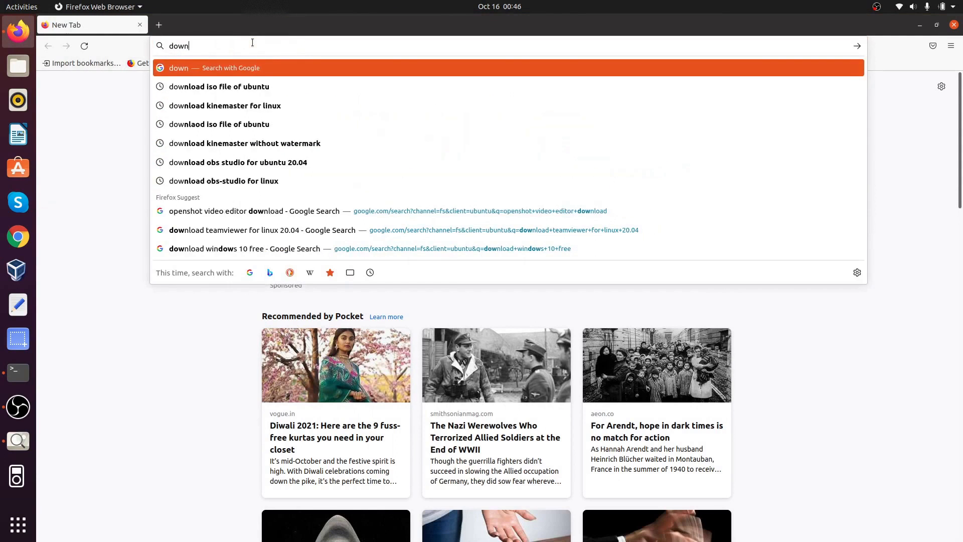
text(load i)
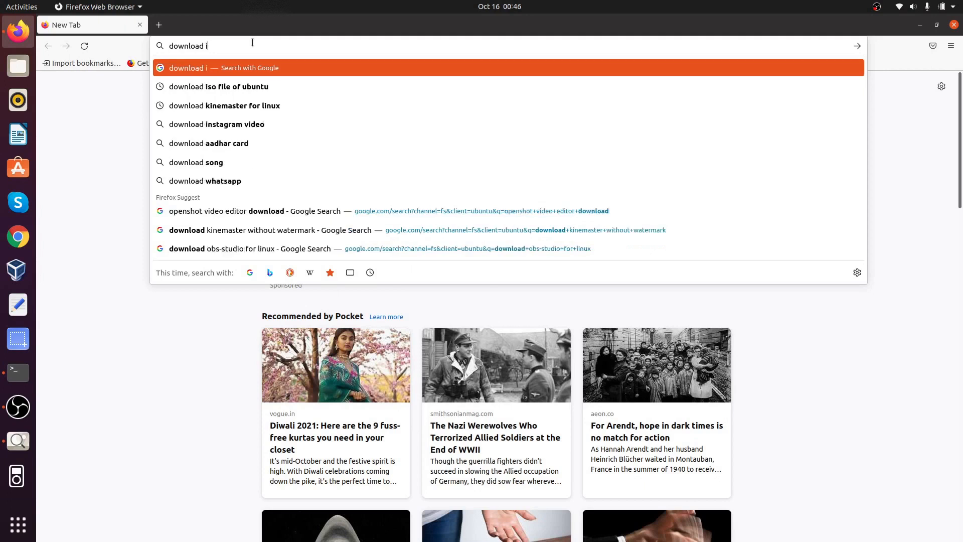
text(so file of )
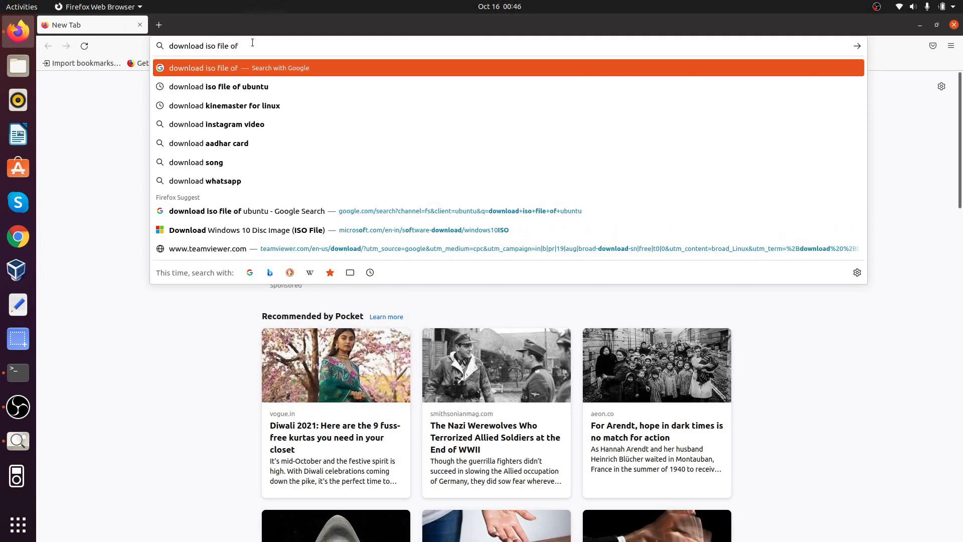
text(window)
key(Return)
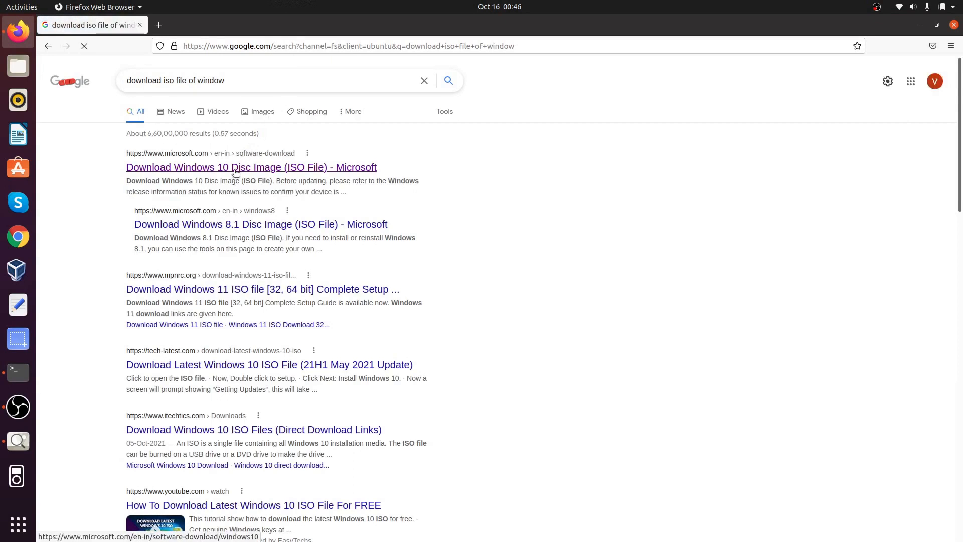
click(235, 167)
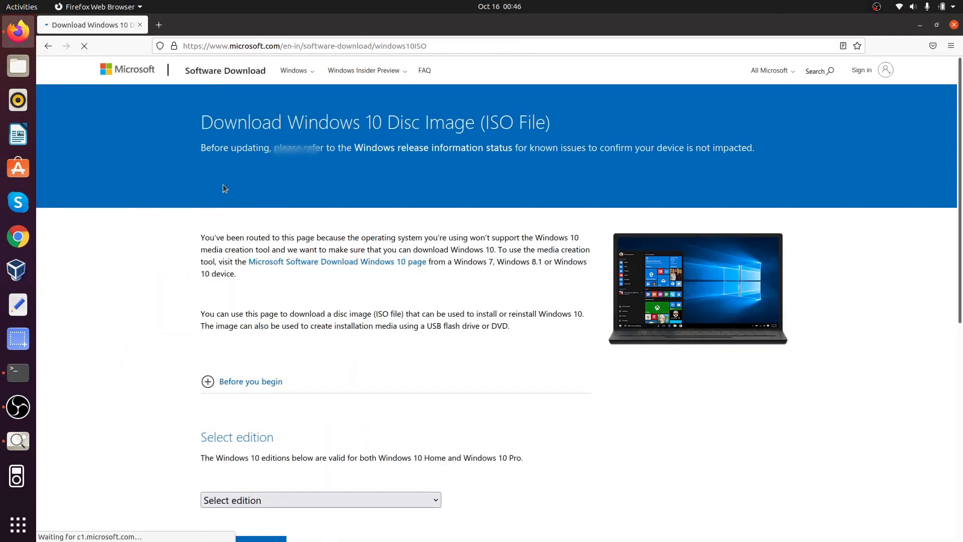
Step: Select Windows 10 as the edition and confirm it
scroll(224, 188, down, 5)
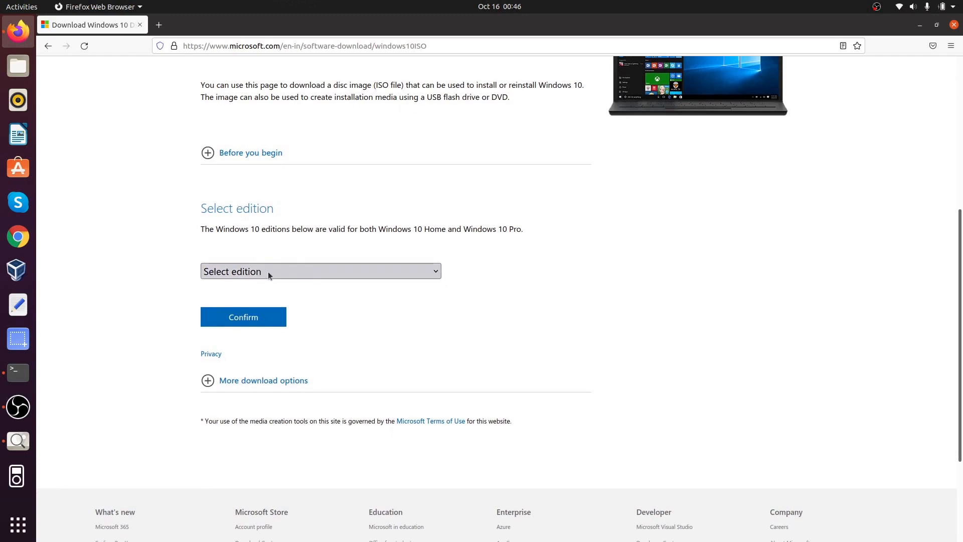
click(268, 272)
click(279, 313)
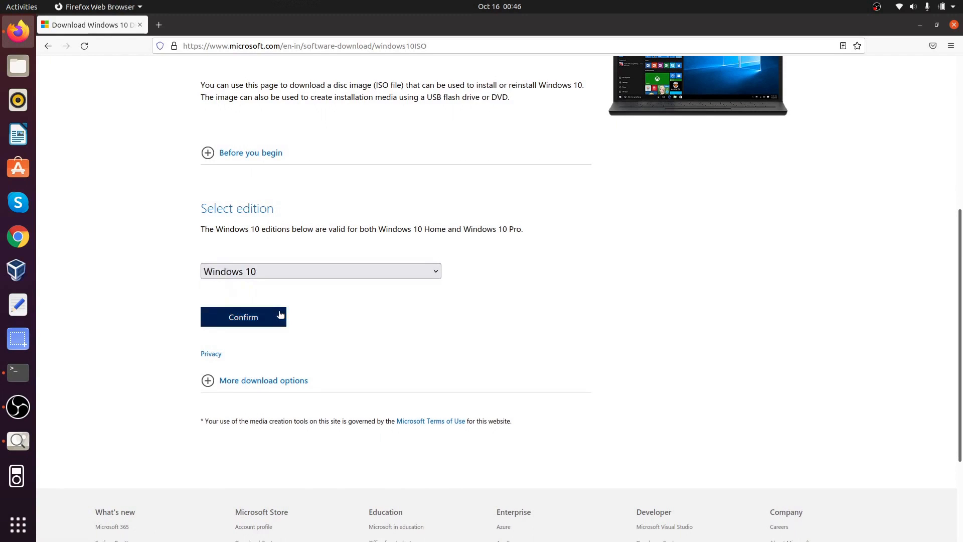
click(250, 315)
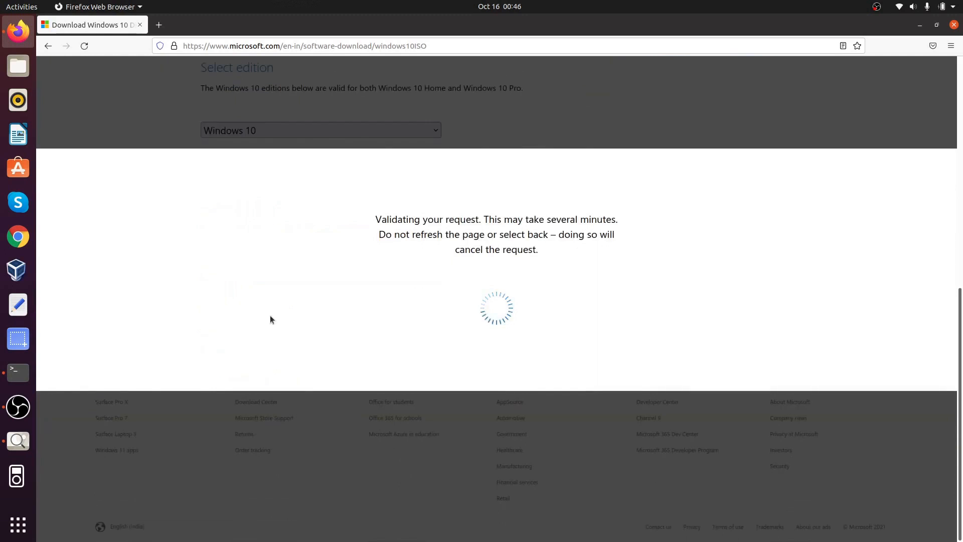
Step: Choose English as the product language and confirm it
scroll(357, 227, down, 3)
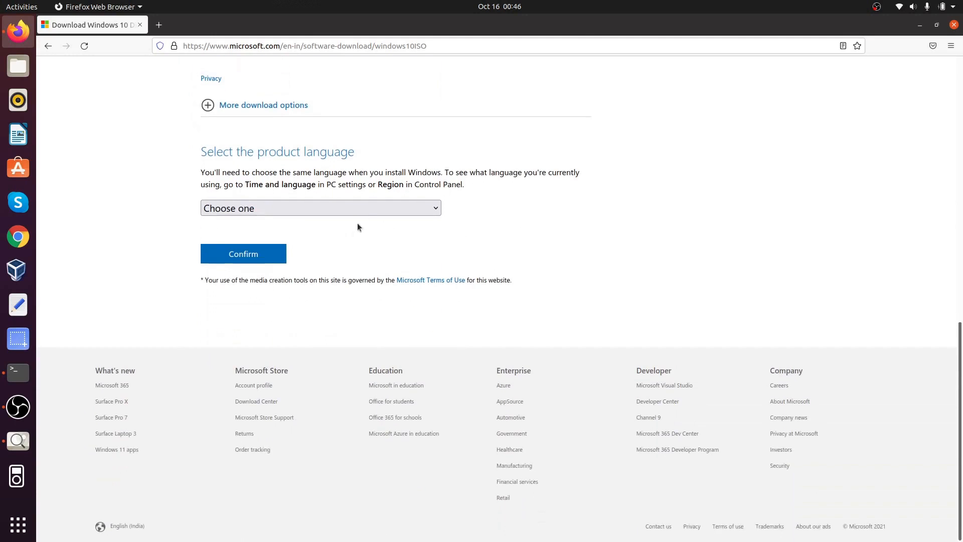
click(370, 205)
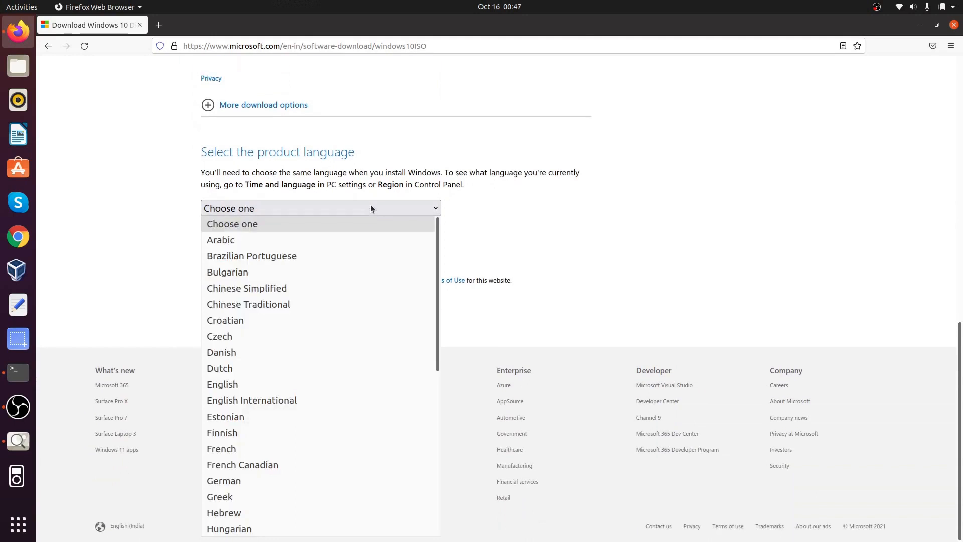
scroll(357, 265, down, 6)
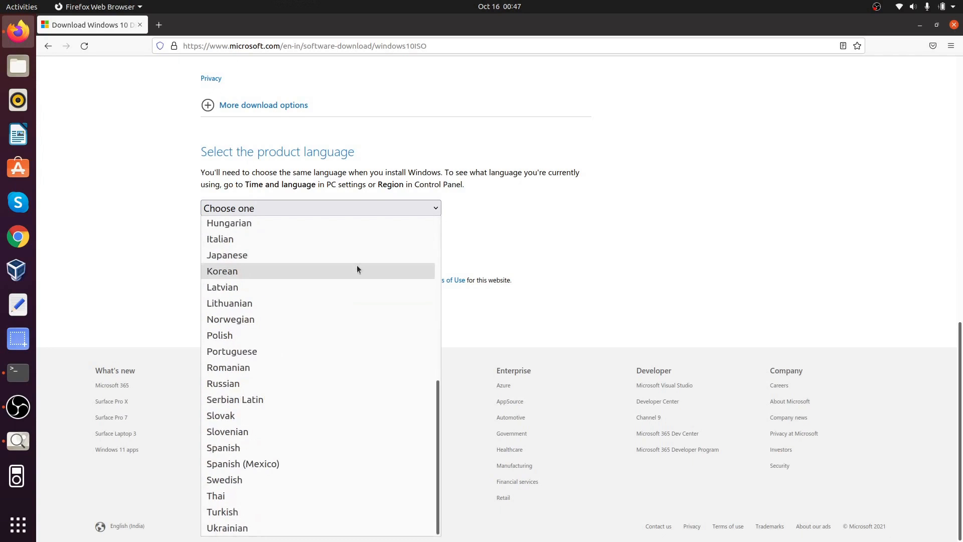
scroll(357, 264, up, 6)
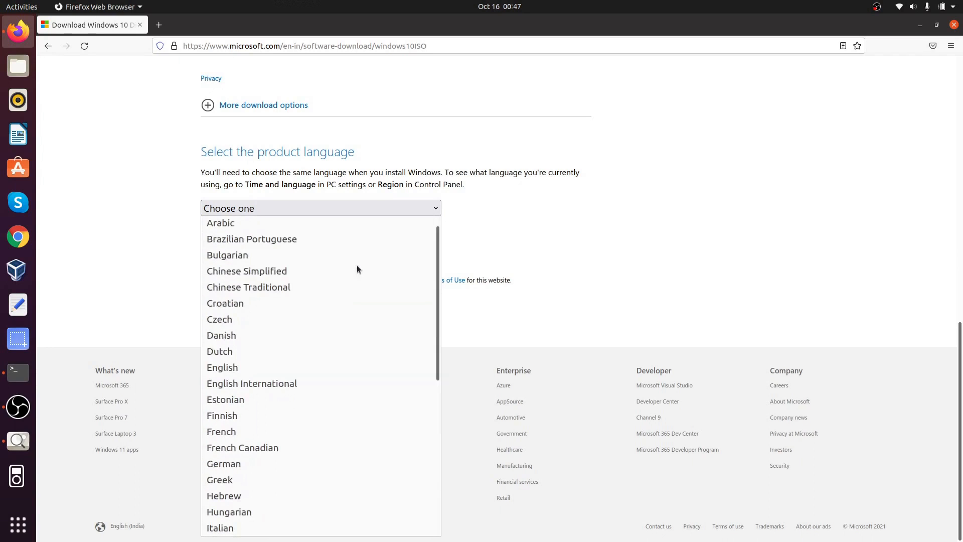
click(312, 366)
click(279, 249)
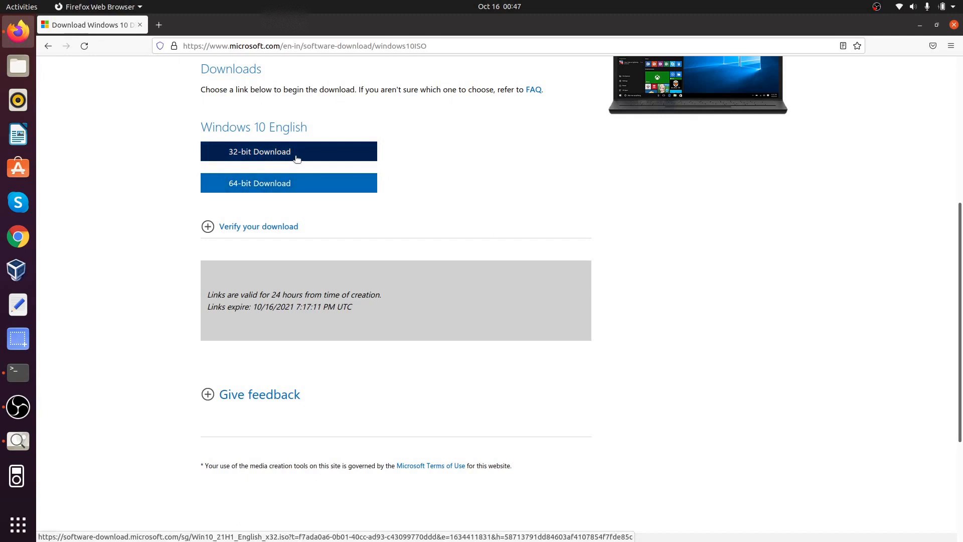
Step: Save the 64-bit Windows 10 English ISO to disk
click(270, 186)
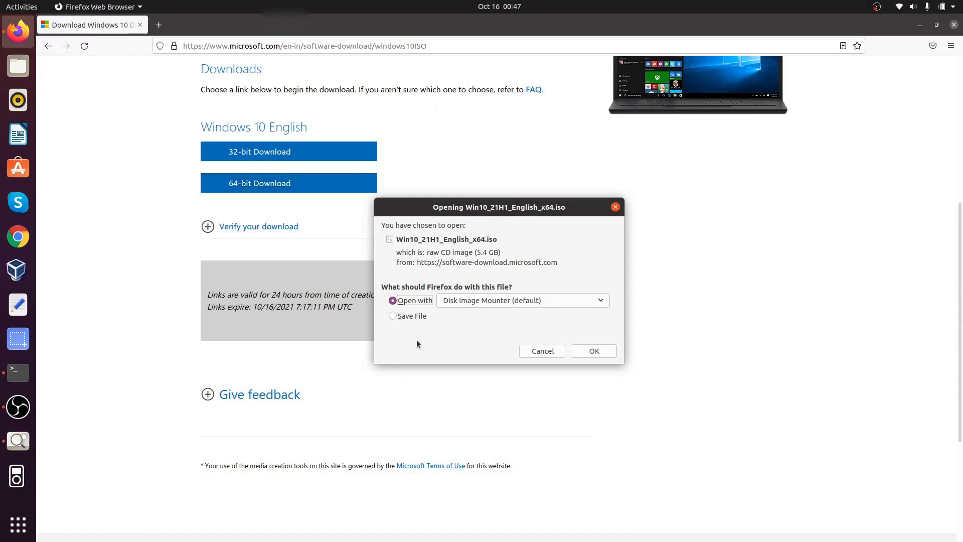
click(417, 321)
click(582, 350)
Step: Check the ISO download's progress in the Firefox downloads panel
scroll(579, 350, up, 5)
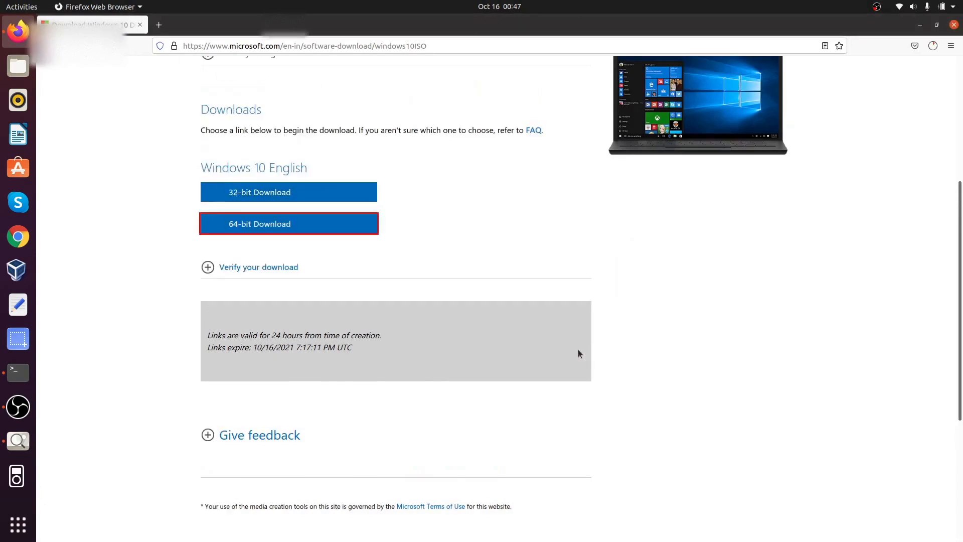
click(931, 53)
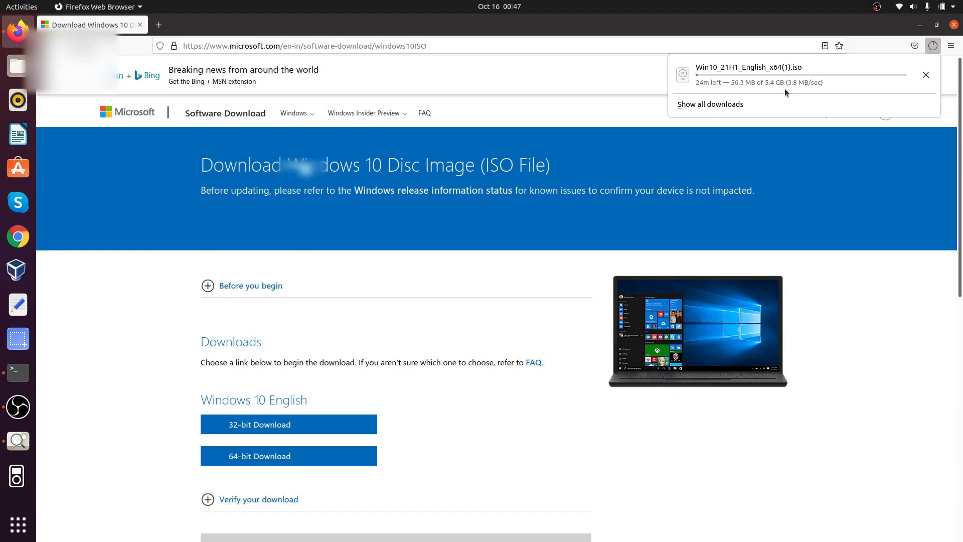
scroll(850, 266, down, 10)
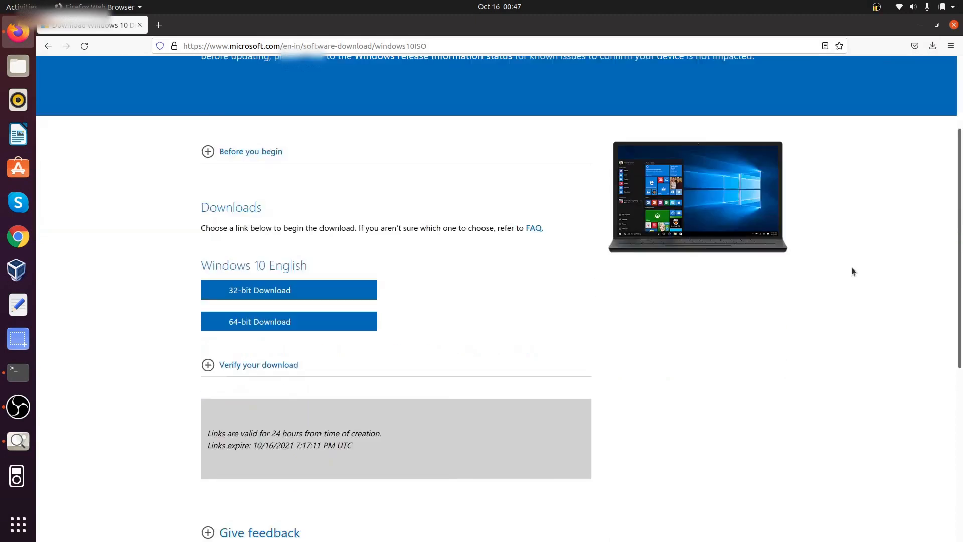
scroll(859, 249, up, 10)
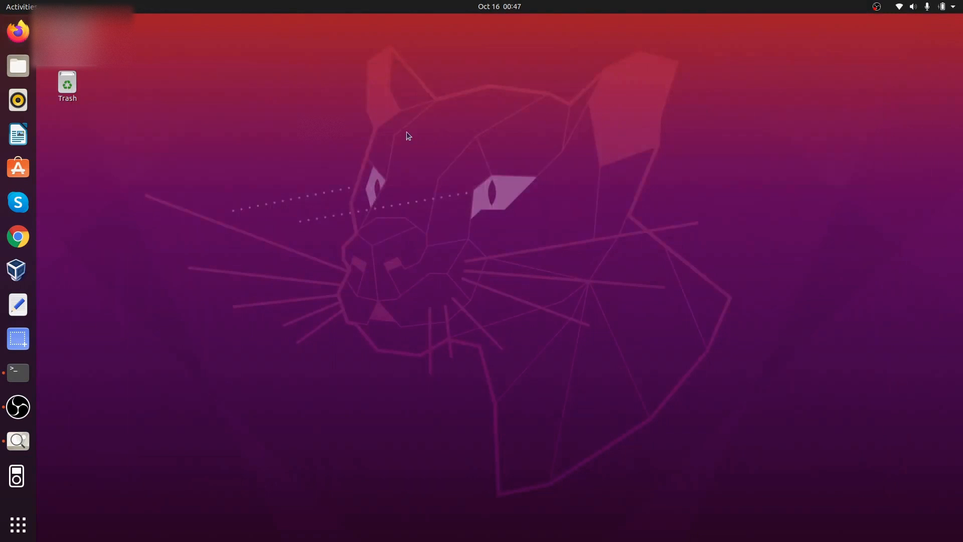
Step: Confirm Win10_21H1_English_x64.iso is in the Downloads folder, then close Files
click(18, 65)
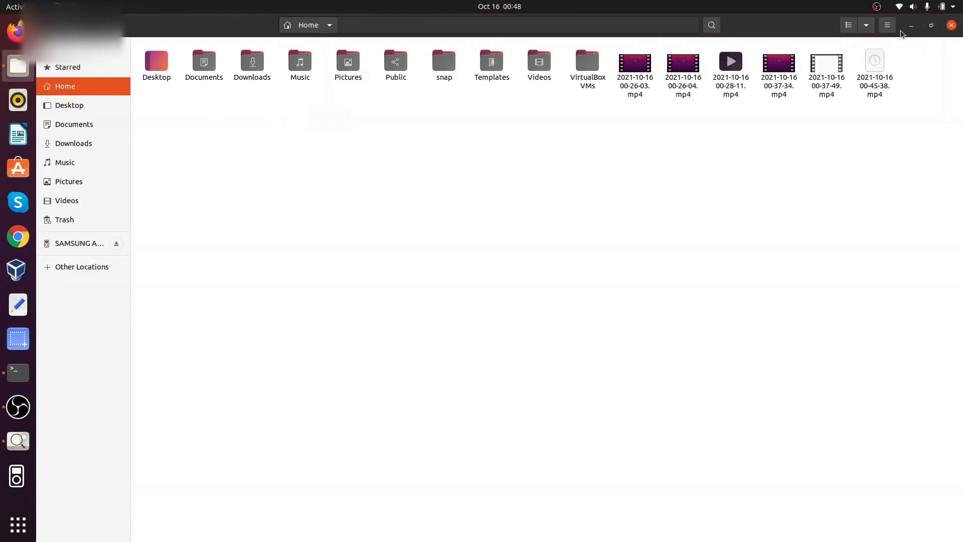
double_click(249, 69)
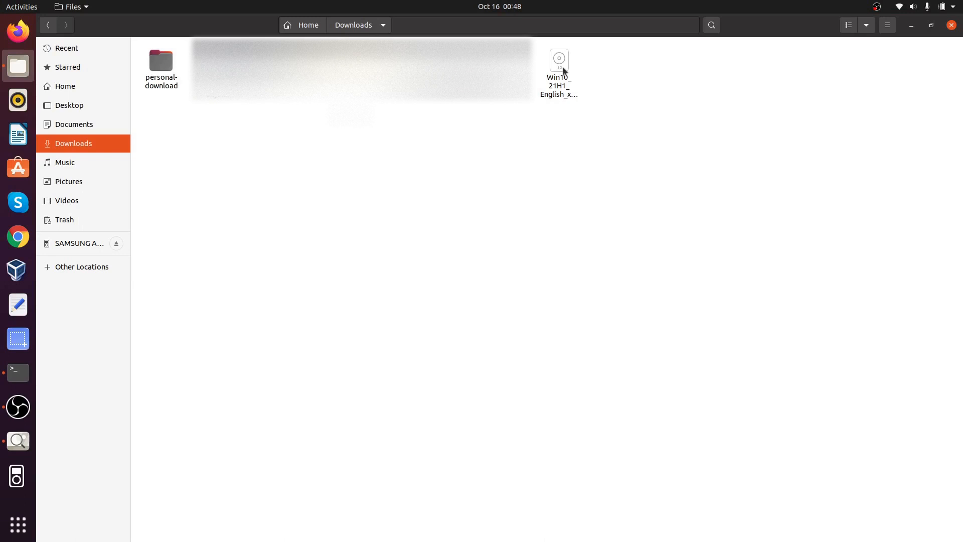
click(563, 70)
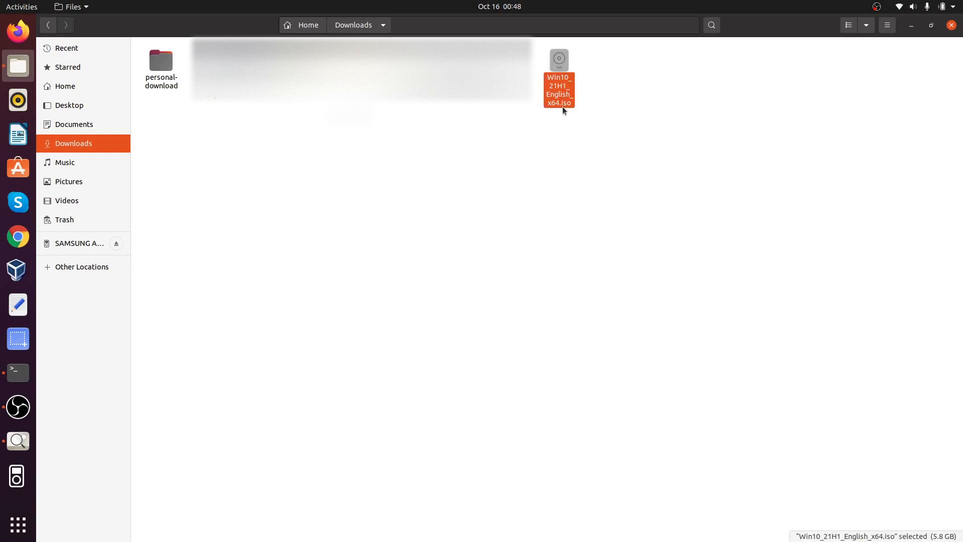
click(633, 104)
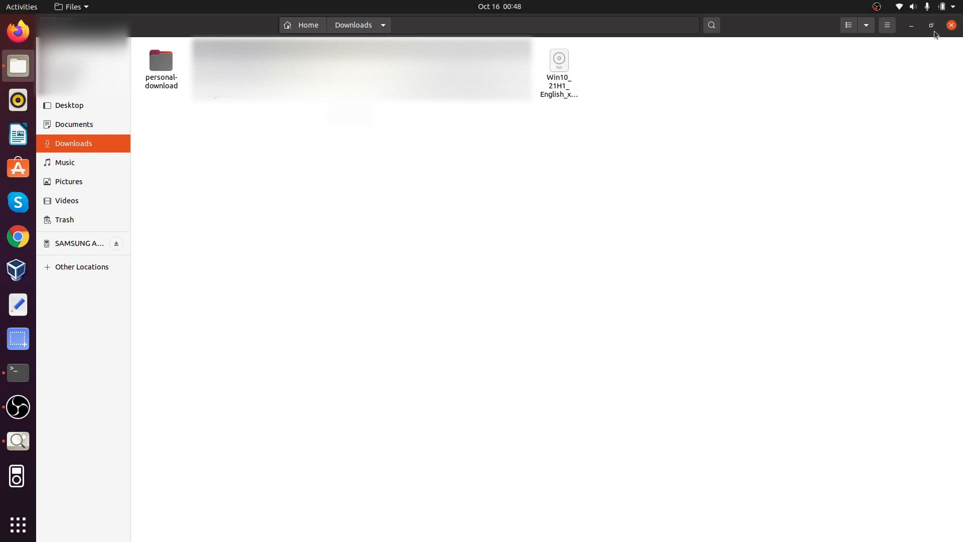
click(951, 25)
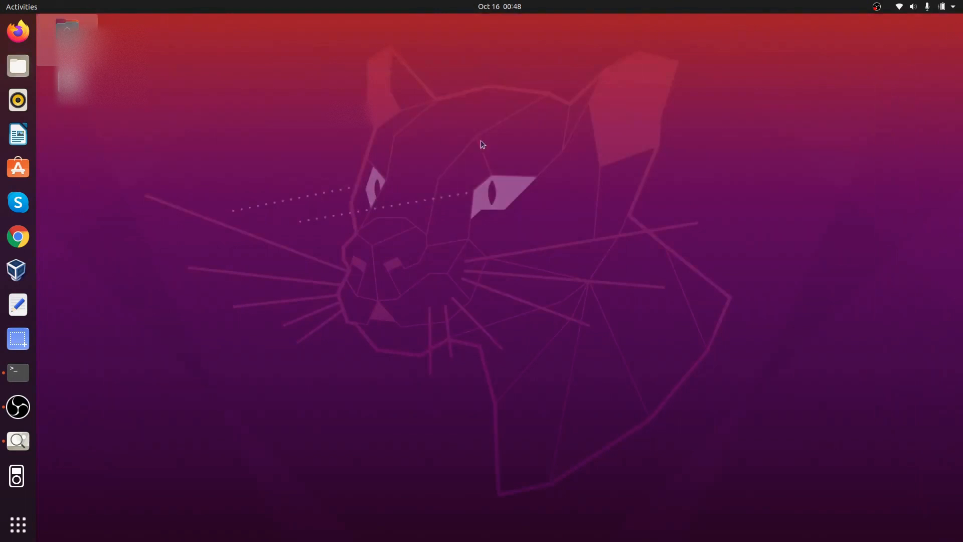
Step: Launch VirtualBox, maximize the Manager window, and start the New machine wizard
click(25, 270)
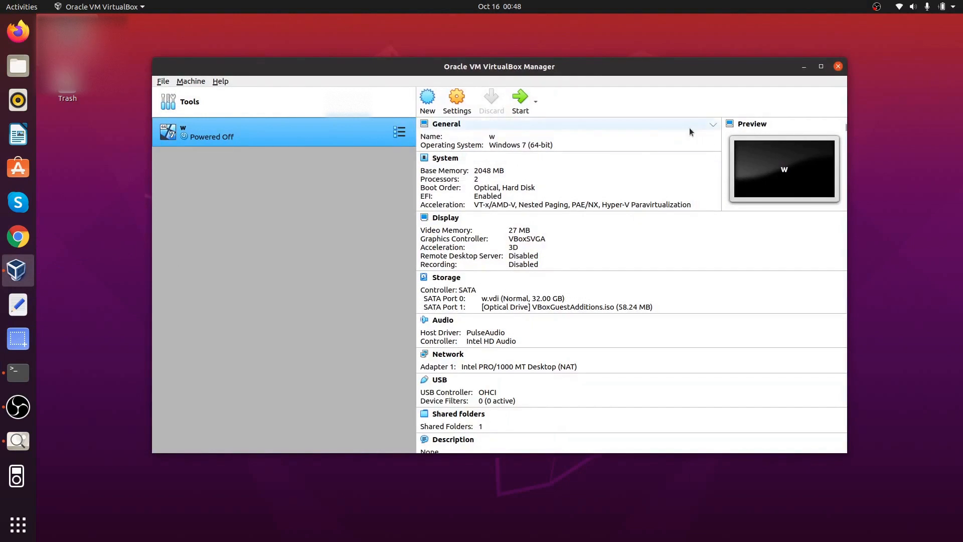
click(820, 69)
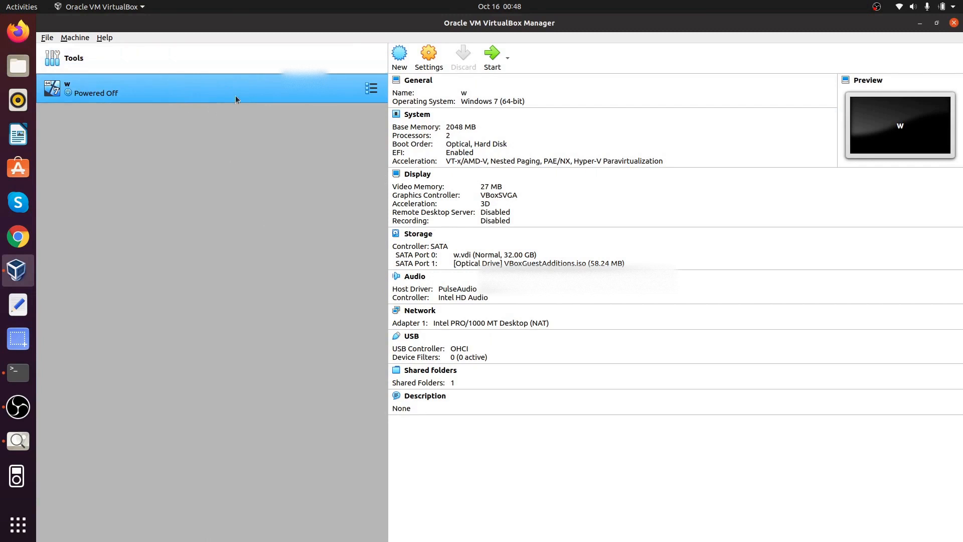
click(403, 71)
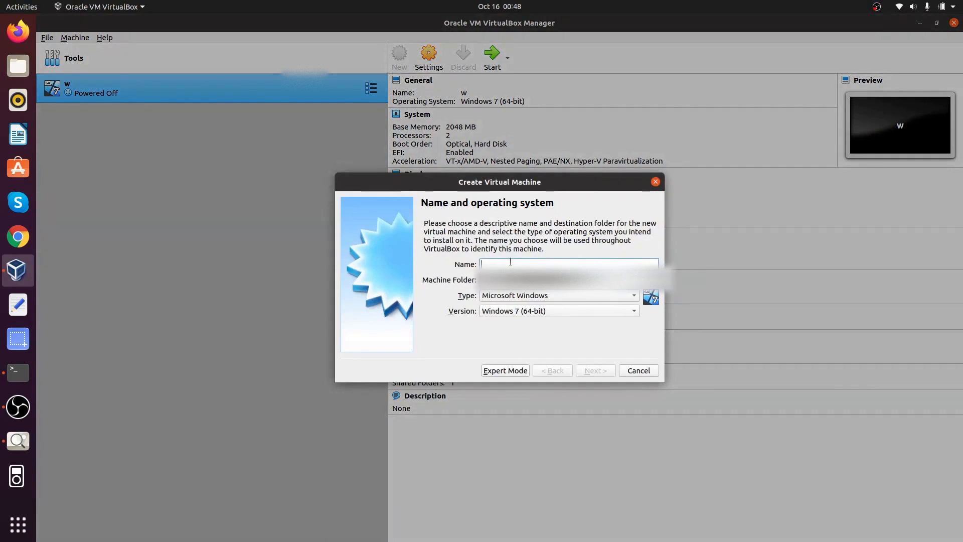
Step: Name the machine win-10 with Microsoft Windows type and 2048 MB memory, and create a new virtual disk
text(win-10)
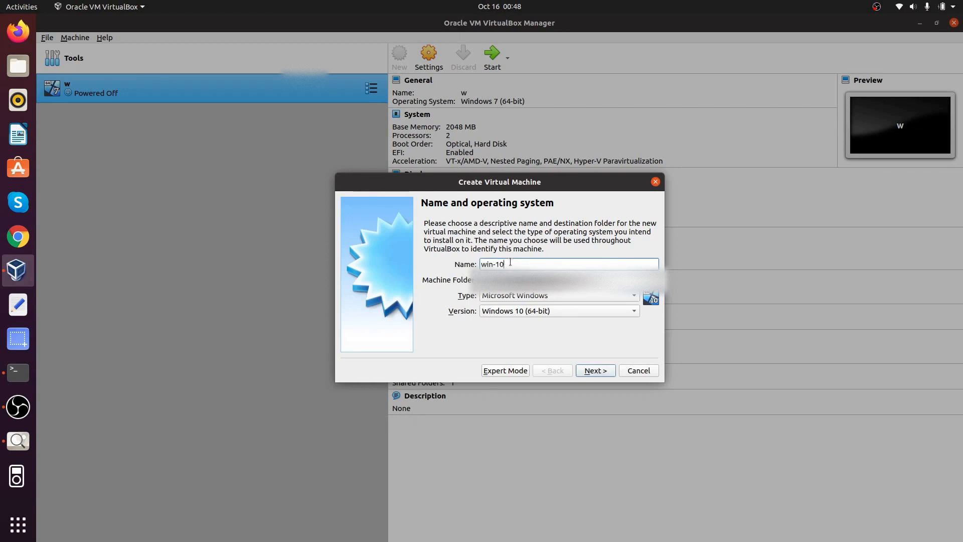
click(554, 295)
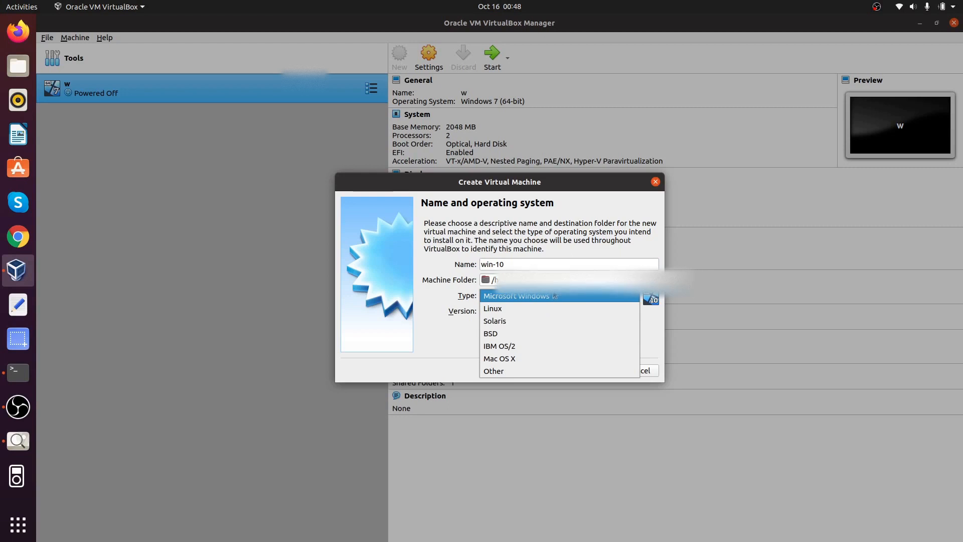
click(554, 297)
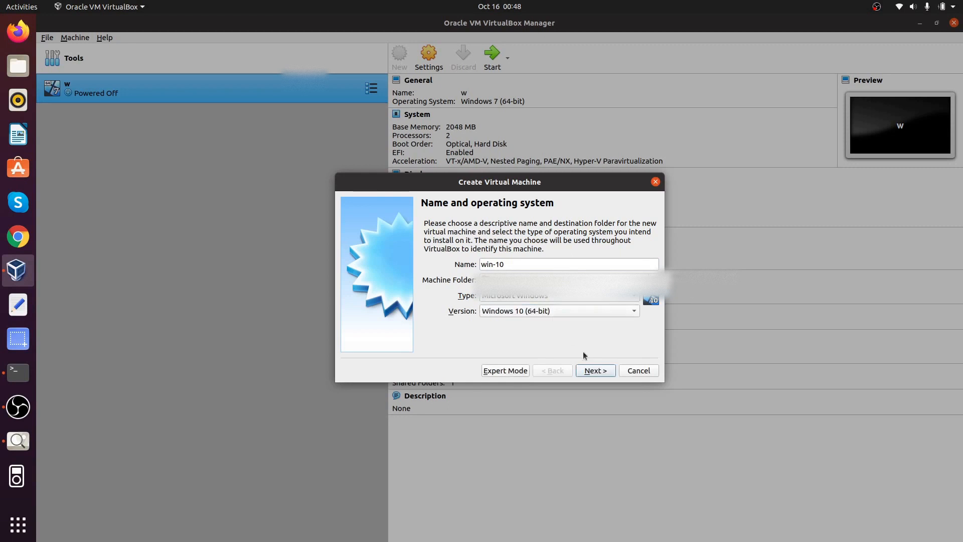
click(590, 370)
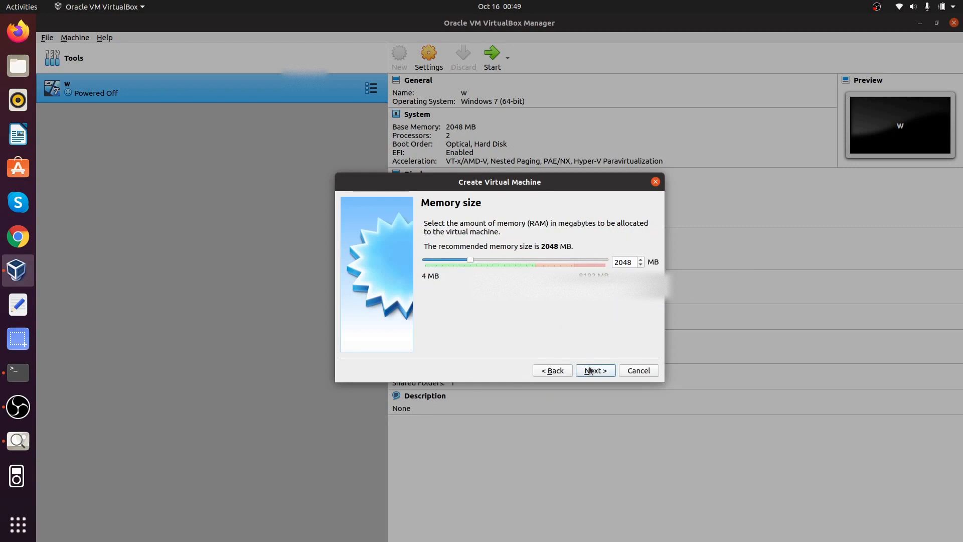
click(590, 370)
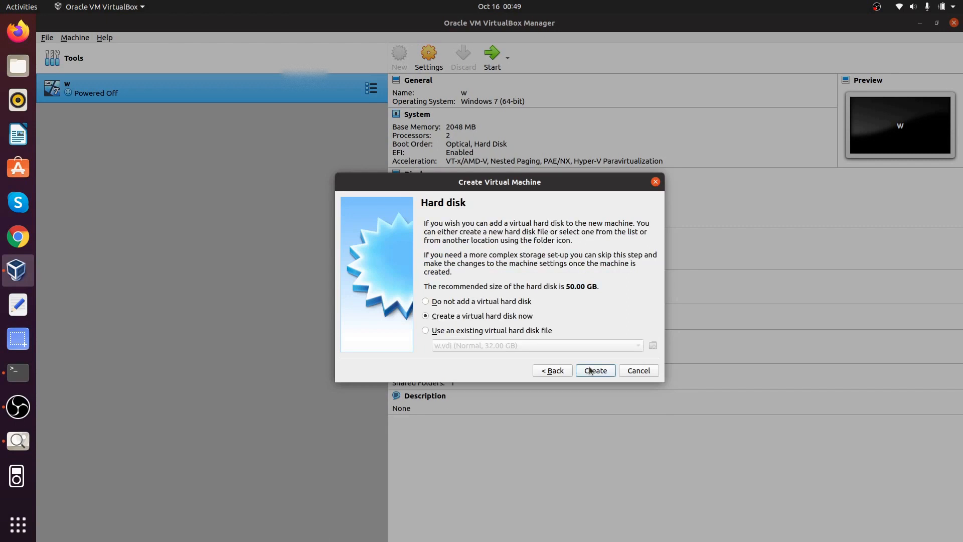
click(590, 371)
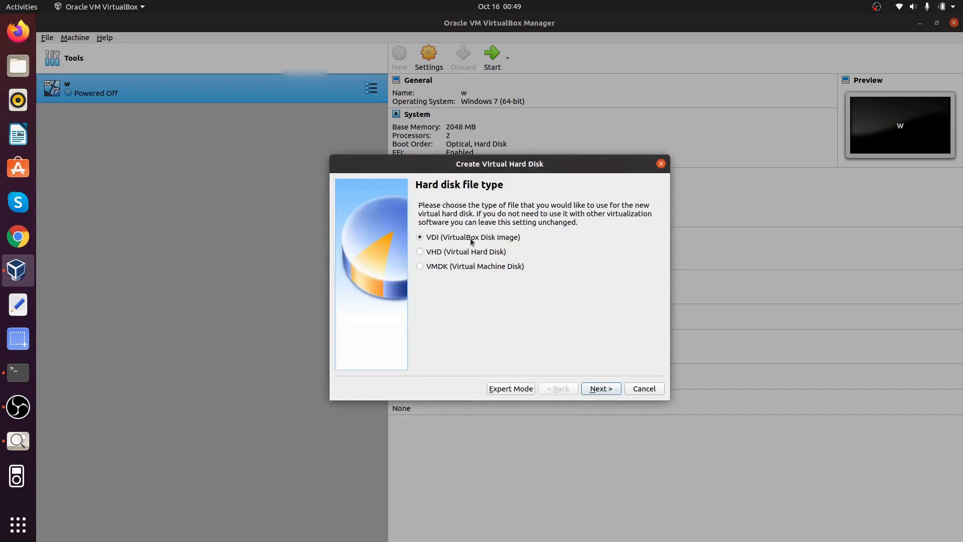
Step: Create a dynamically allocated 50.00 GB VDI disk at the default location for win-10
click(597, 390)
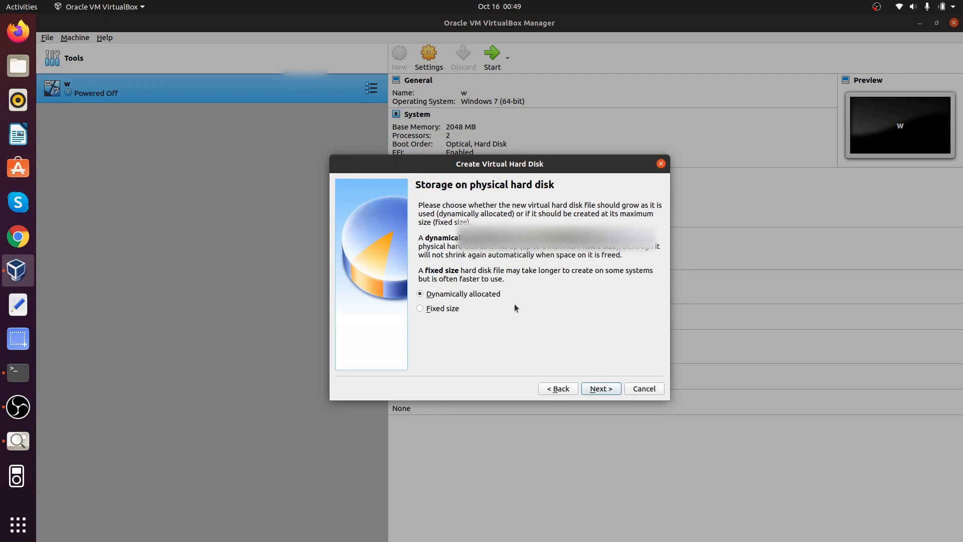
click(609, 390)
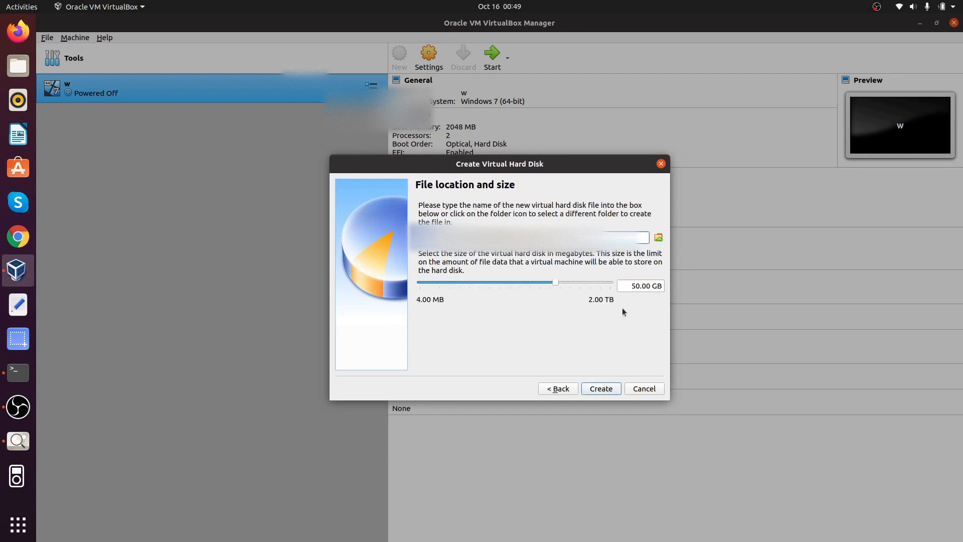
click(659, 239)
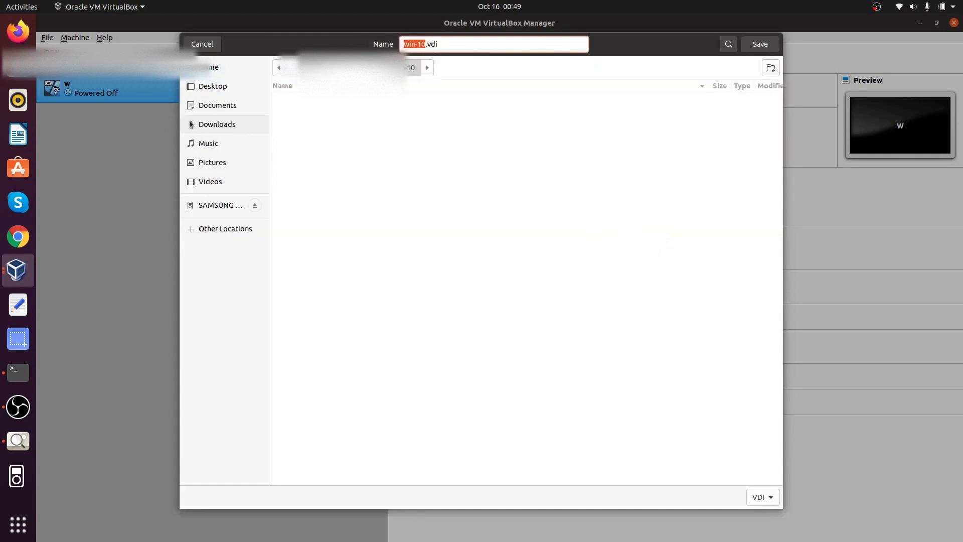
click(215, 125)
click(213, 144)
click(241, 105)
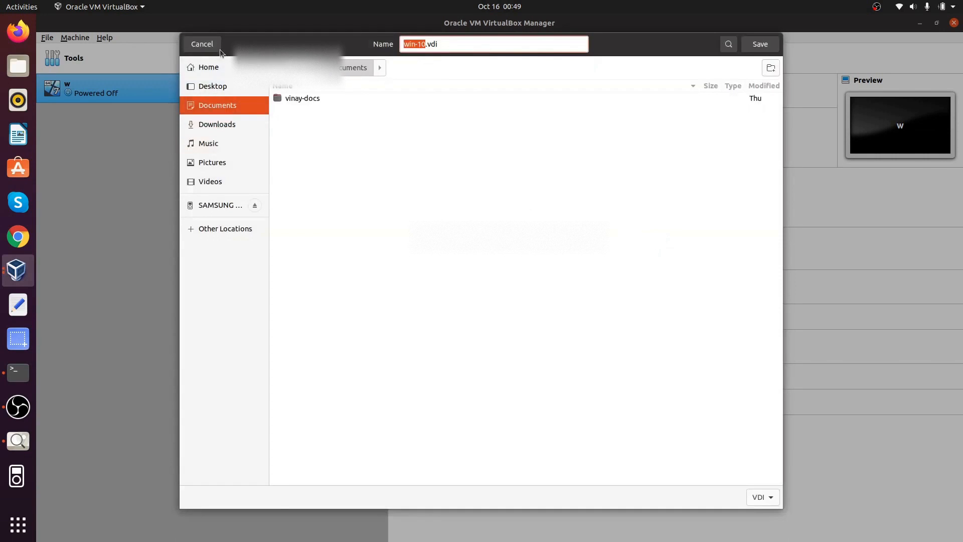
click(201, 45)
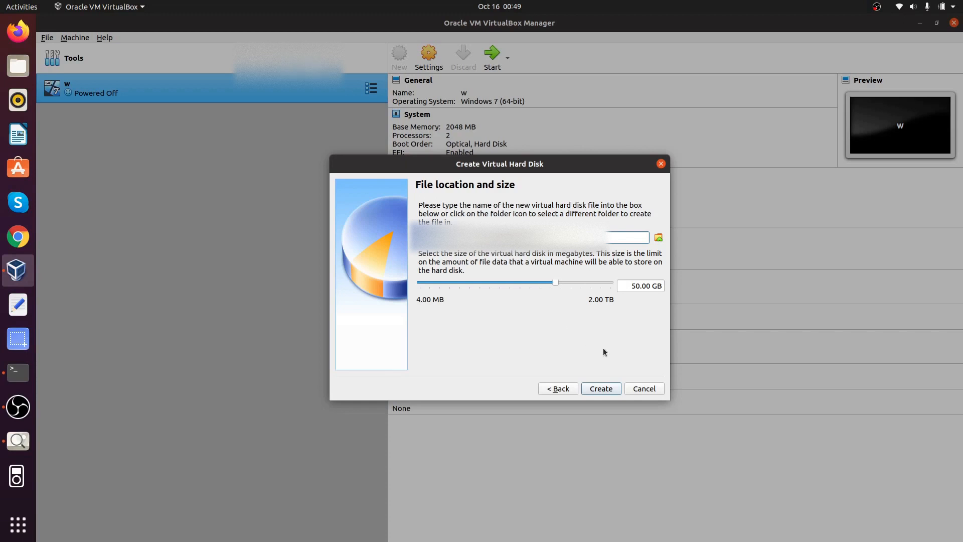
click(597, 387)
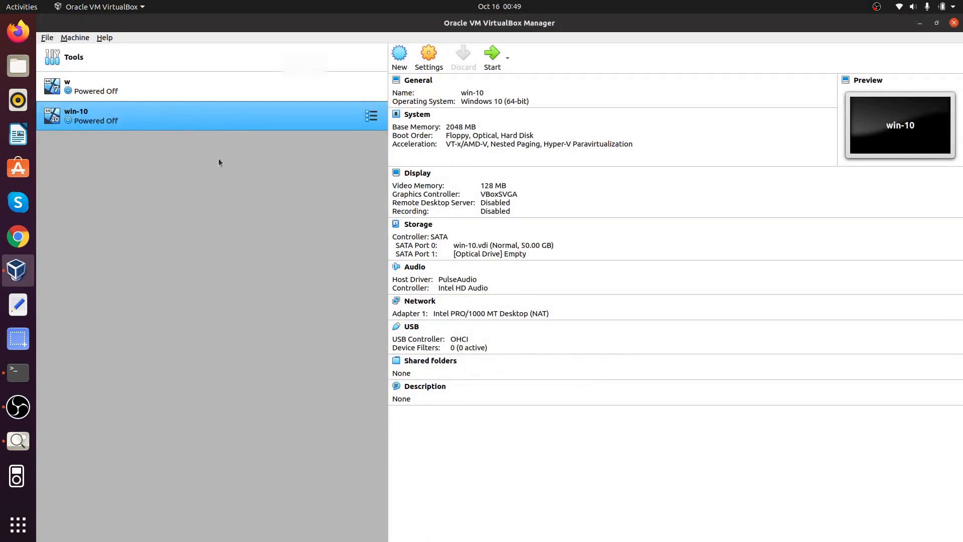
Step: Start win-10 with Win10_21H1_English_x64.iso selected as the start-up disk
click(494, 58)
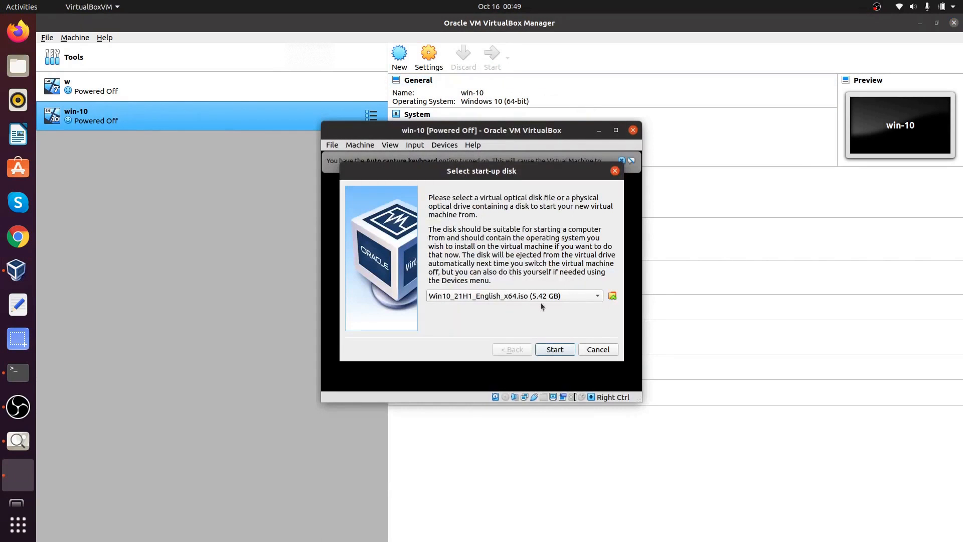
click(599, 295)
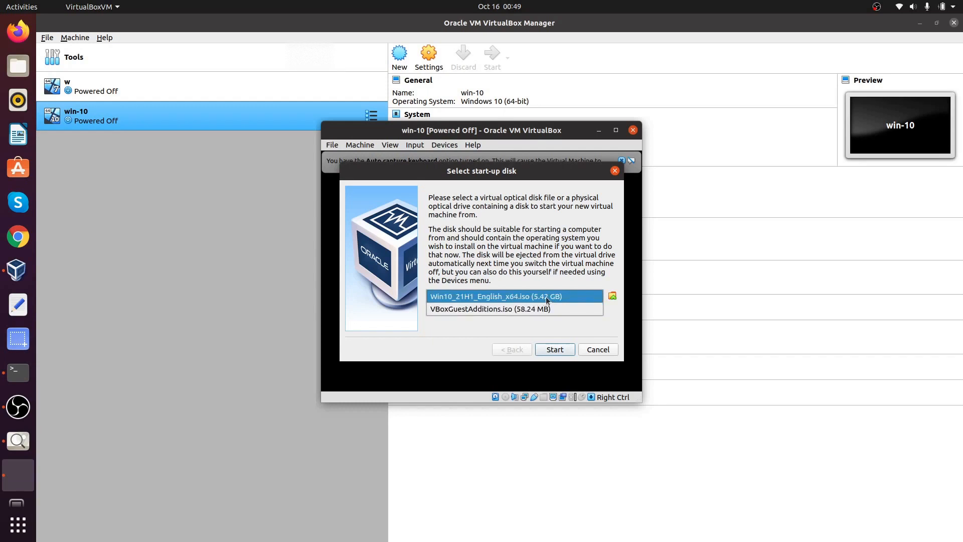
click(567, 296)
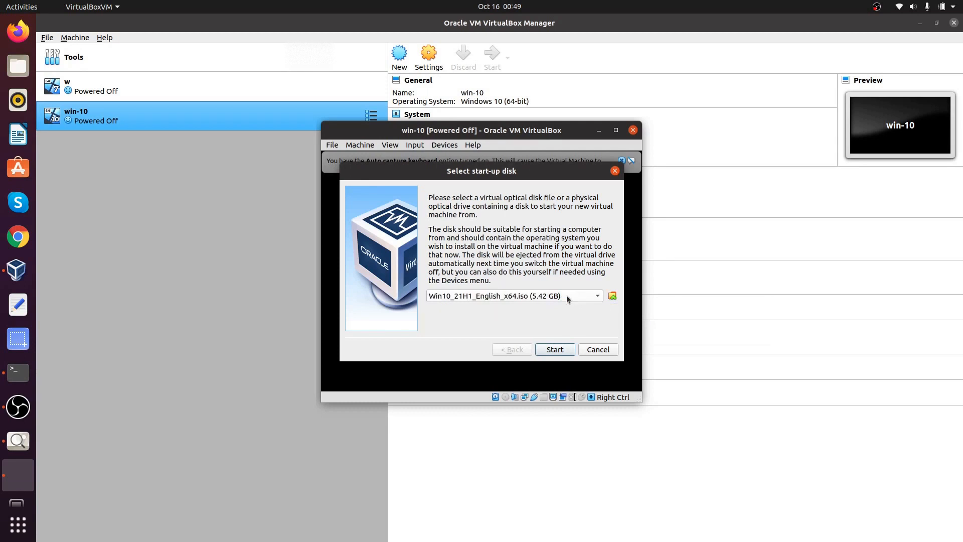
click(554, 349)
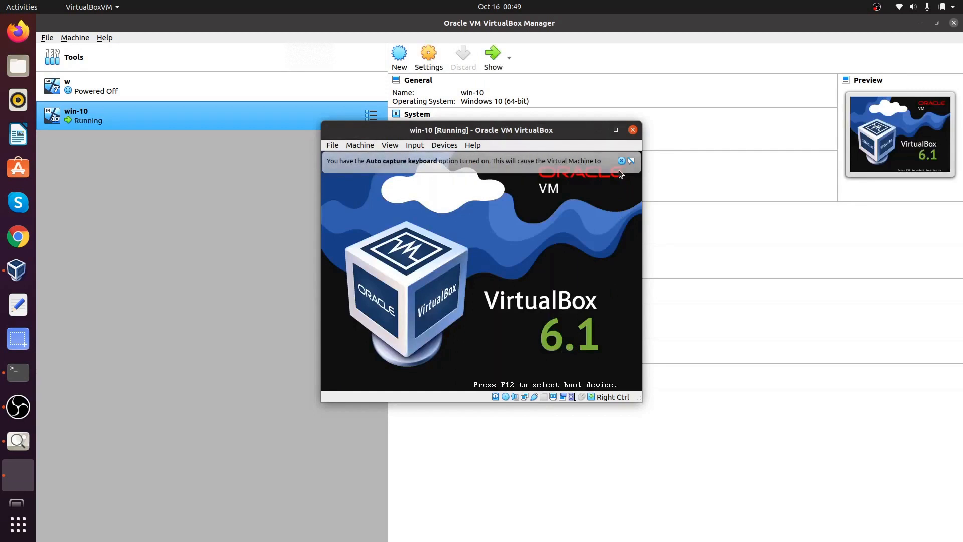
Step: Dismiss the keyboard auto-capture and mouse-integration notices and move the VM window up-left
mouse_move(629, 169)
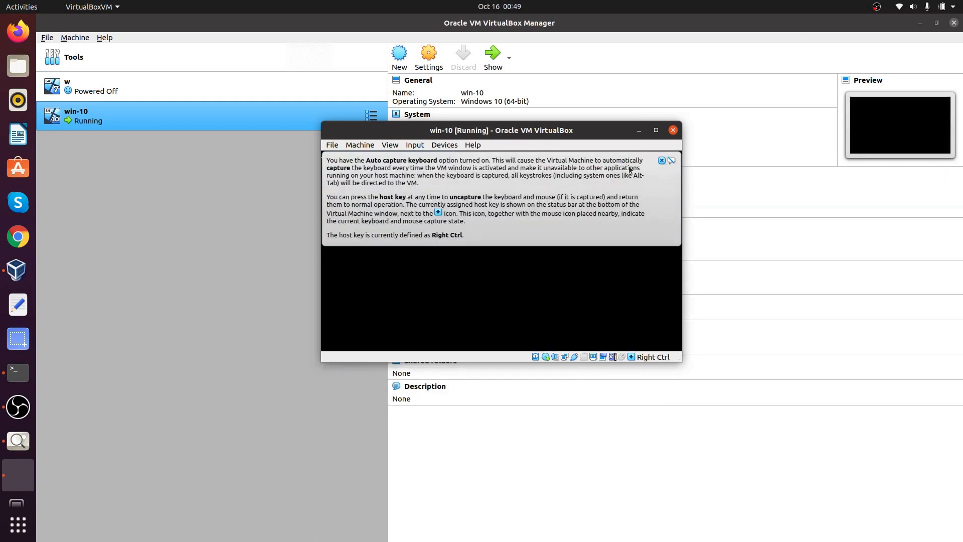
click(661, 160)
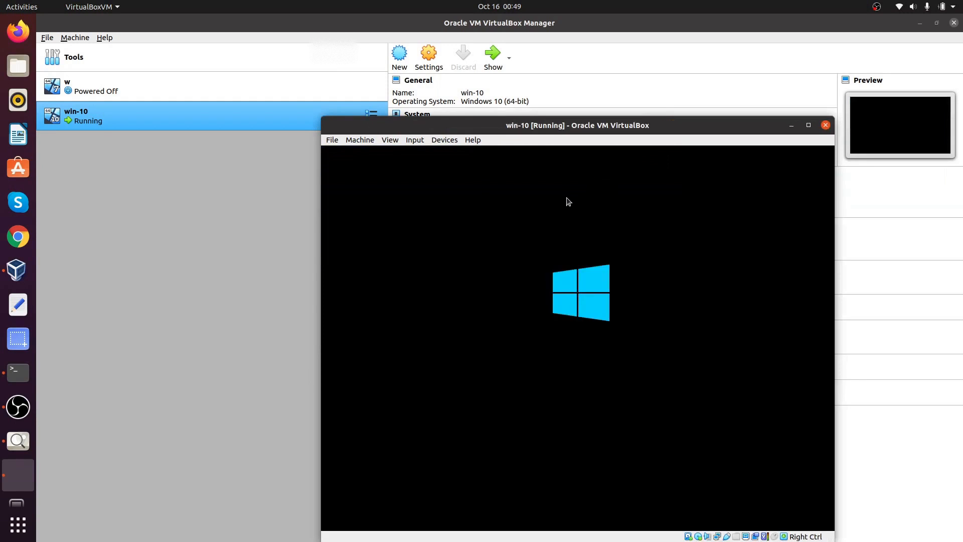
drag(673, 125, 541, 72)
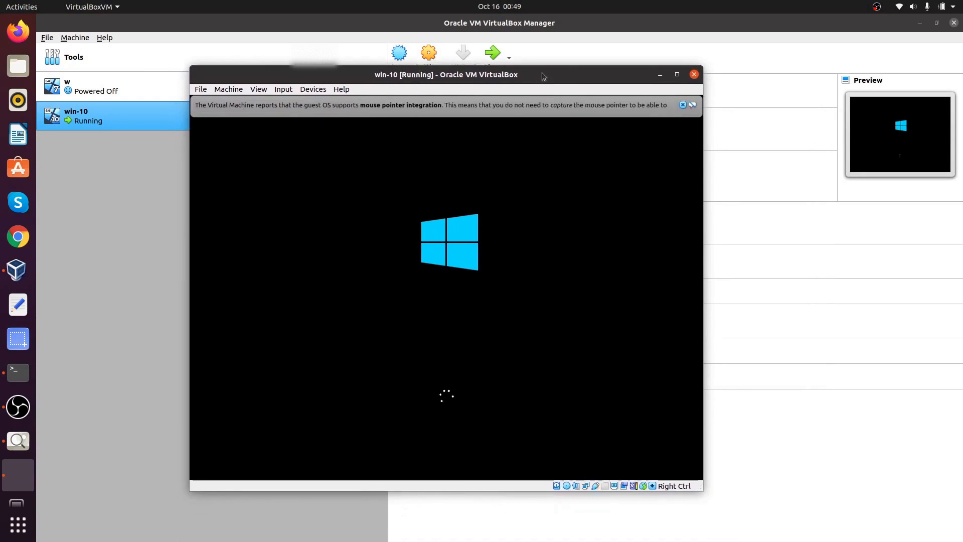
click(682, 104)
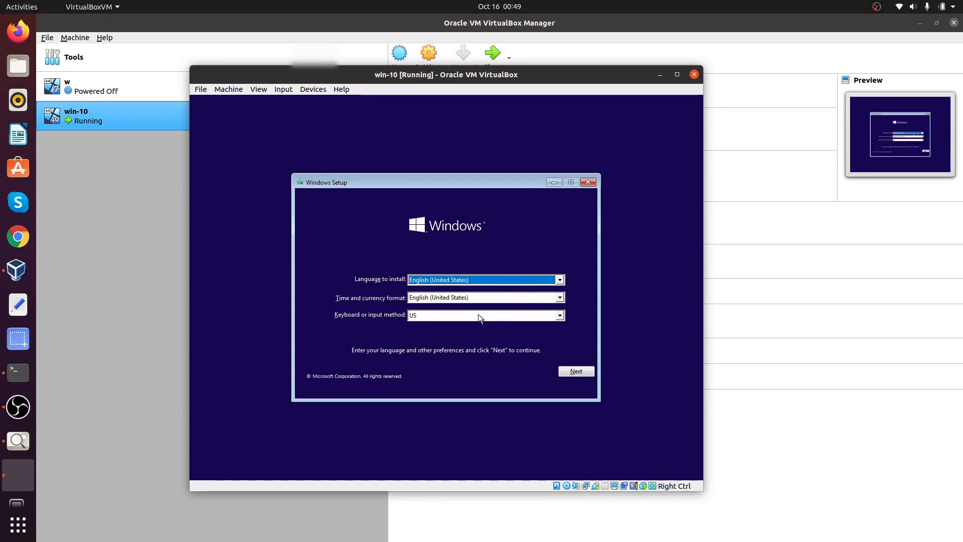
Step: Keep English (United States) language and US keyboard, then start the Windows installation
click(570, 369)
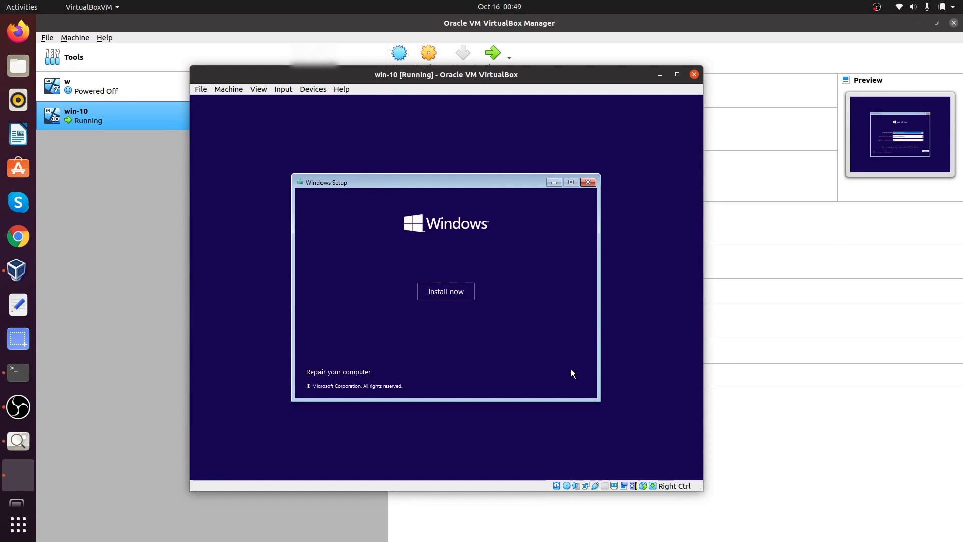
click(442, 294)
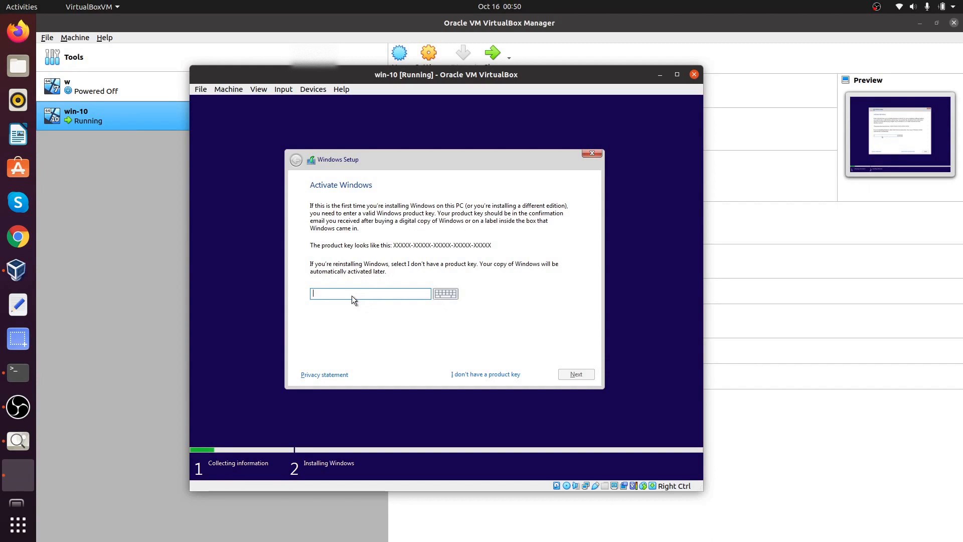
Step: Skip the product key and choose the Windows 10 Pro edition
click(498, 376)
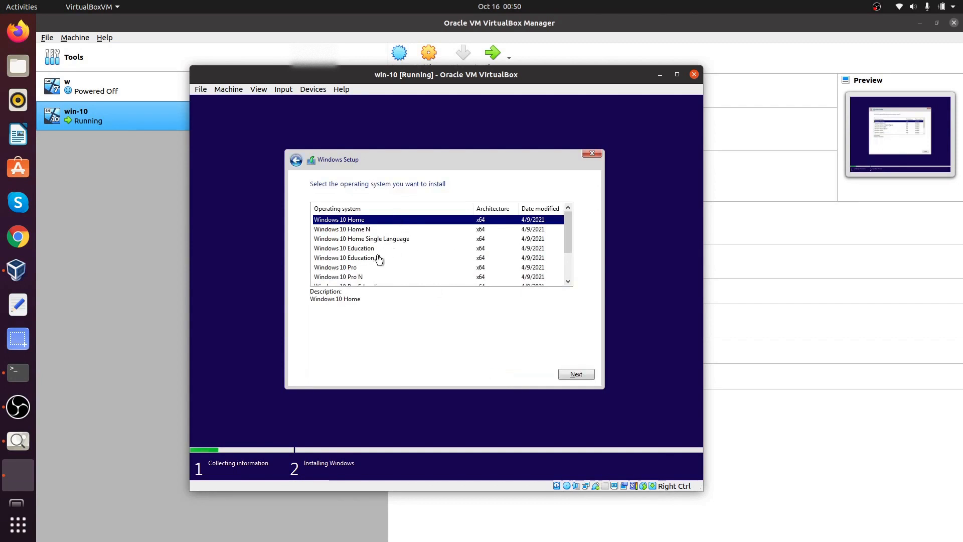
click(350, 268)
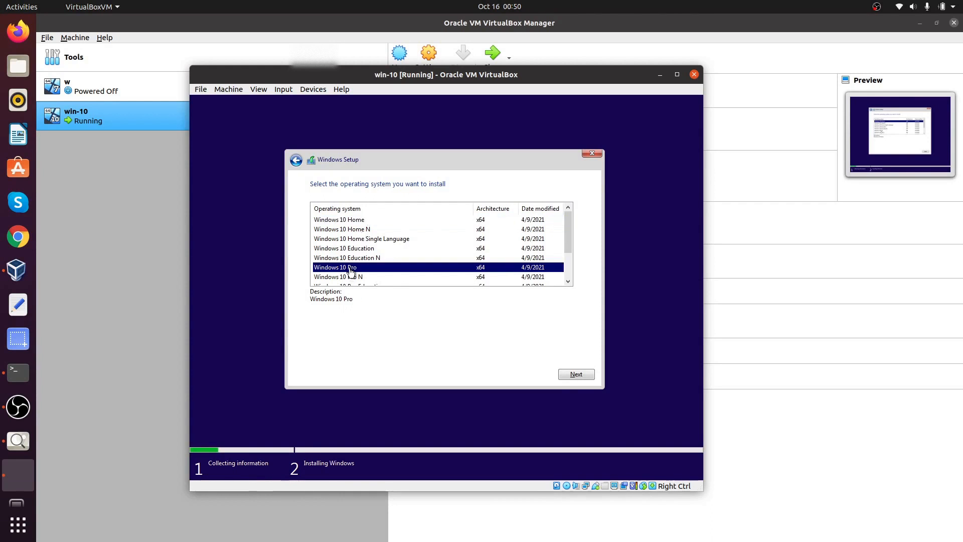
click(567, 372)
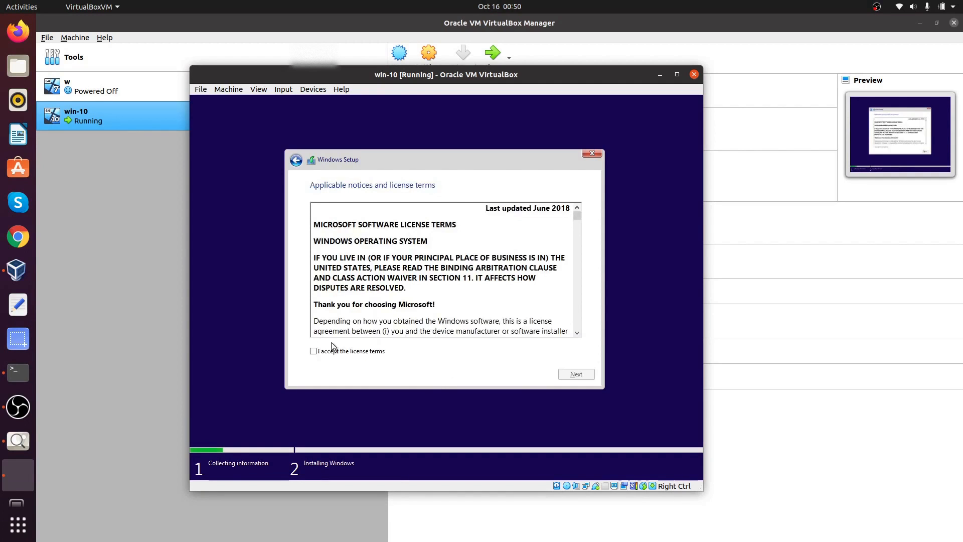
Step: Accept the Windows license terms and continue setup
click(332, 352)
scroll(440, 275, down, 4)
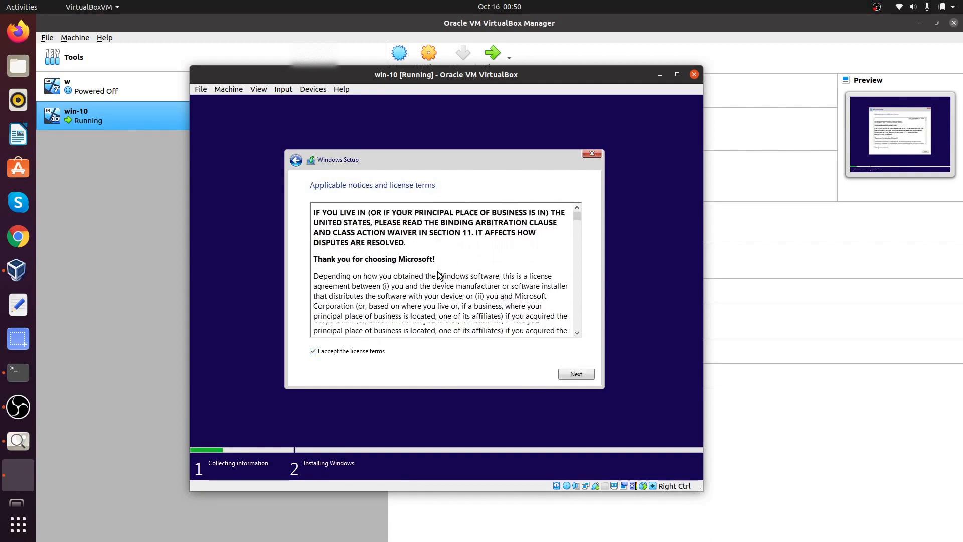
scroll(439, 275, down, 10)
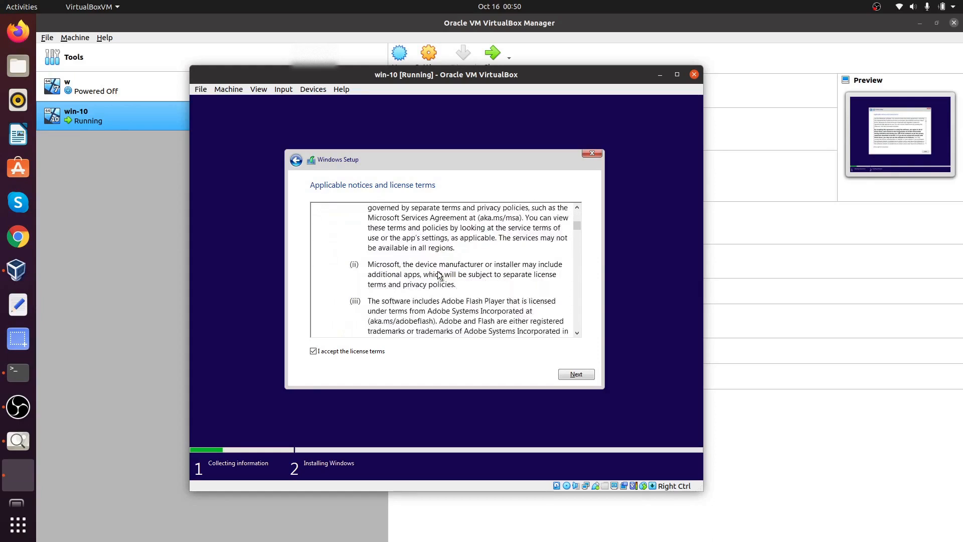
scroll(439, 275, down, 12)
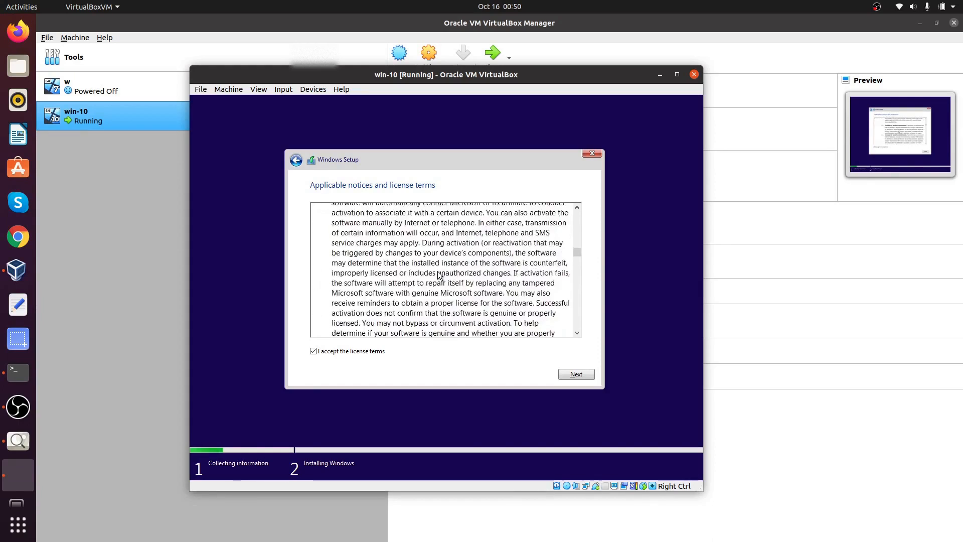
scroll(439, 275, down, 5)
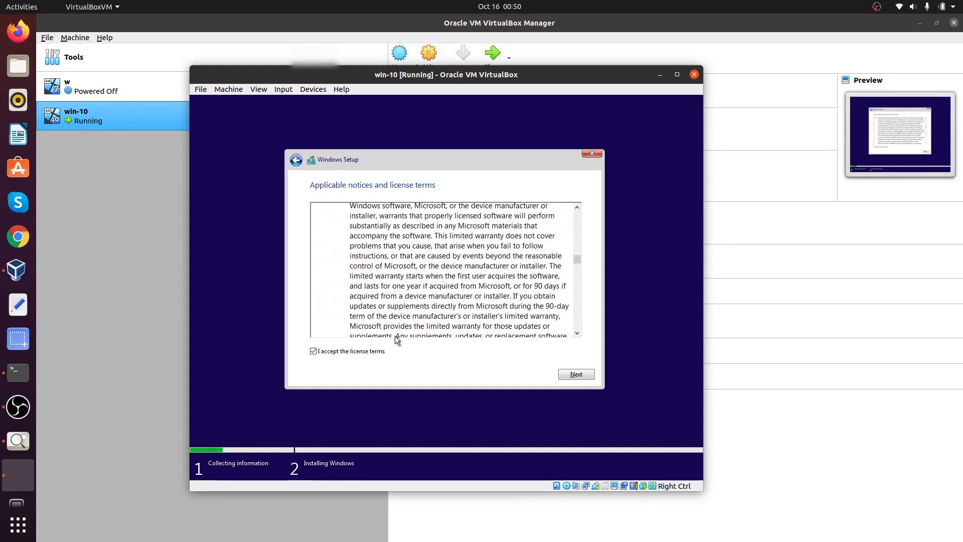
click(589, 379)
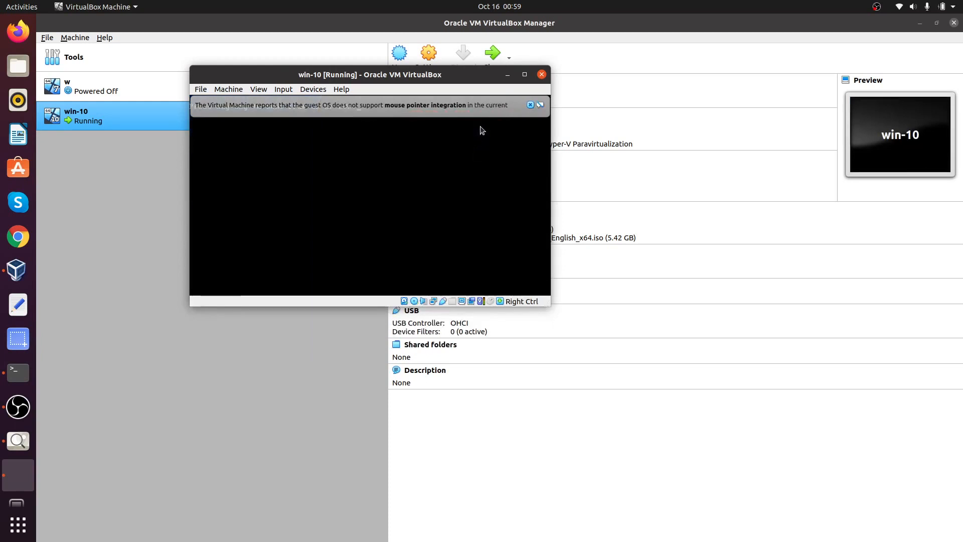
Step: Dismiss the mouse-integration notice while the VM restarts after installation
click(530, 105)
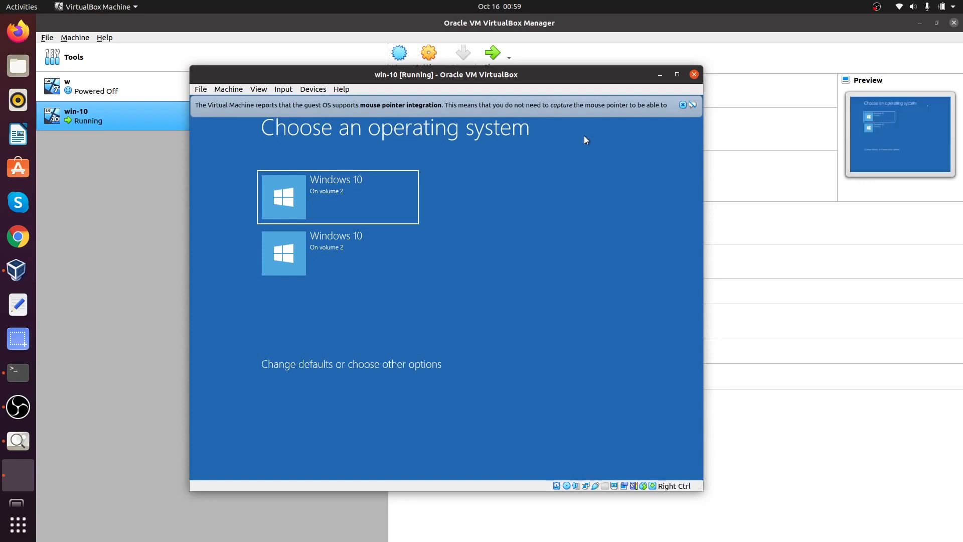
Step: Close the notice and boot the first 'Windows 10 On volume 2' entry
click(683, 105)
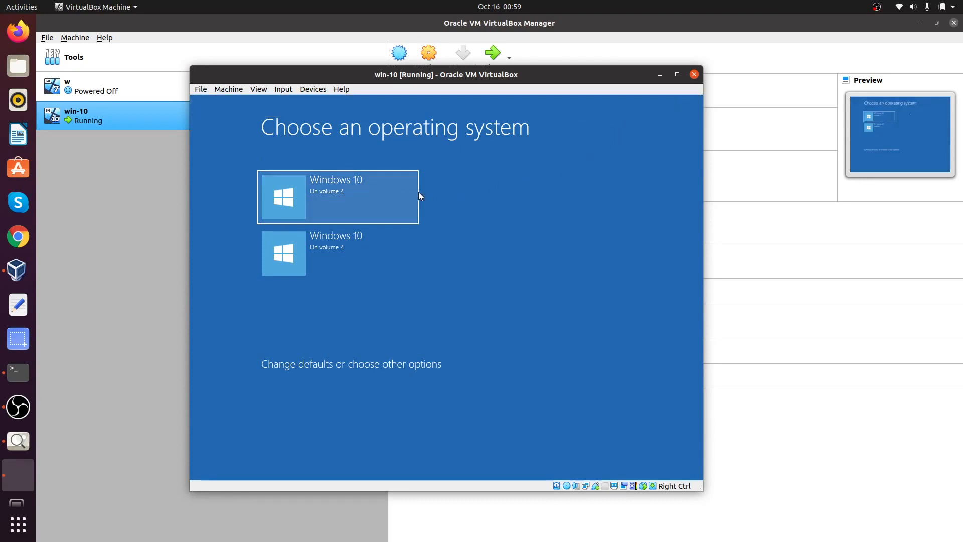
click(379, 204)
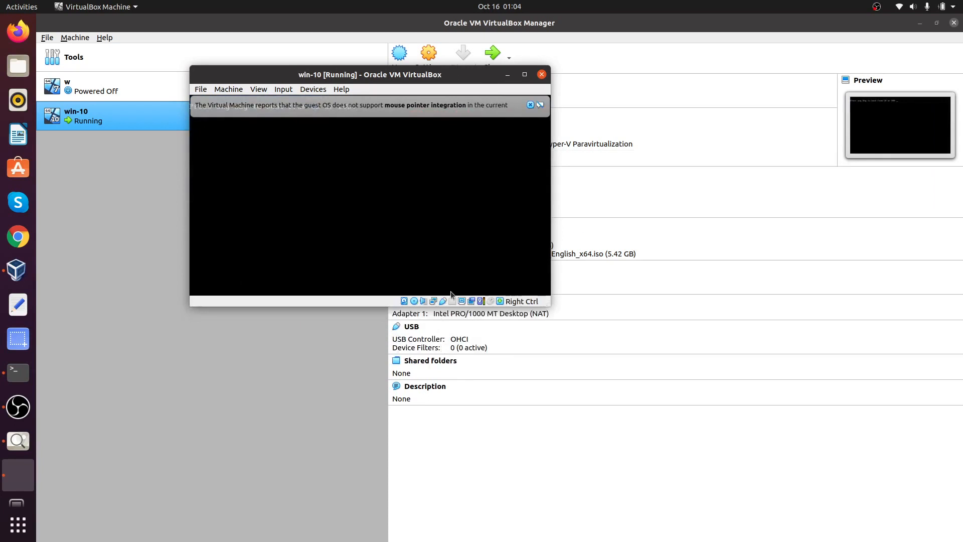
Step: Sign in with the Microsoft account e-mail and password
click(531, 104)
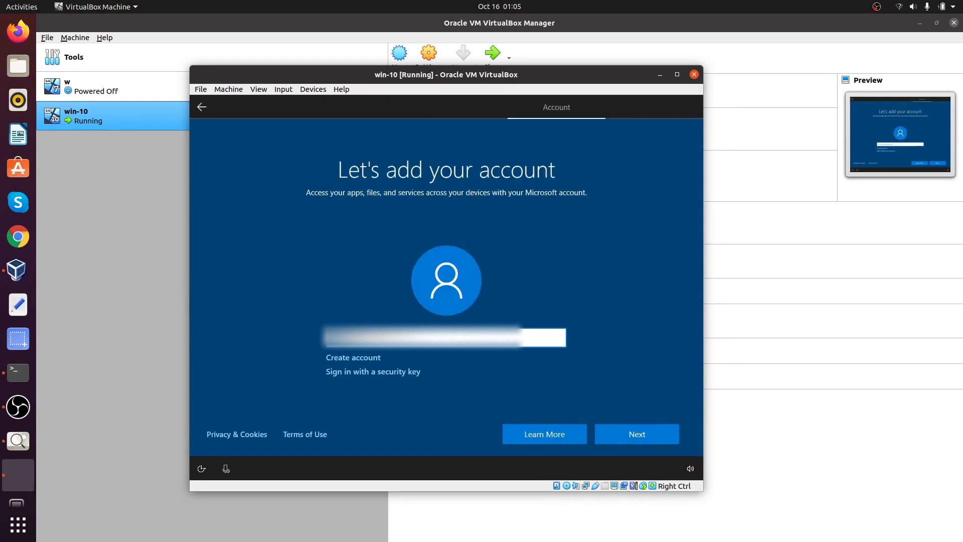
text(...)
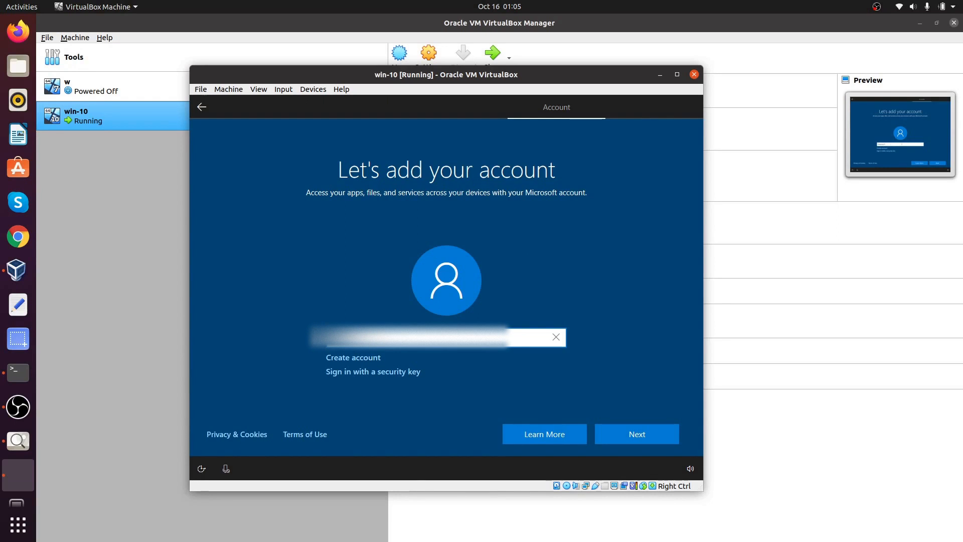
text(...)
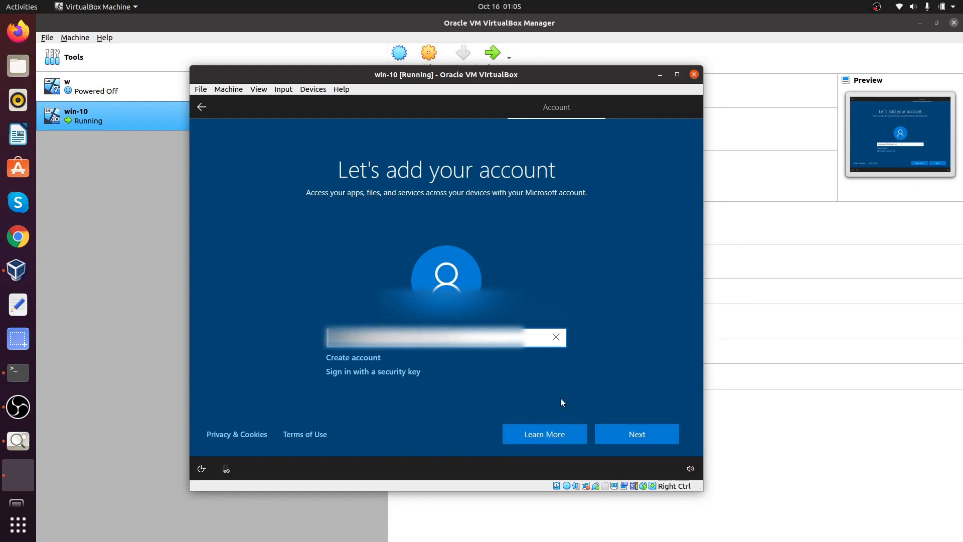
click(607, 440)
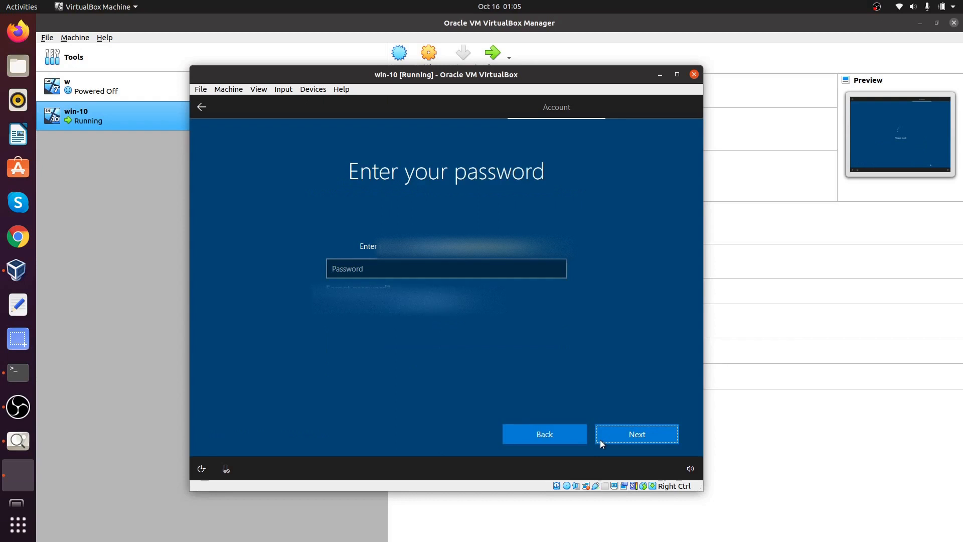
click(542, 265)
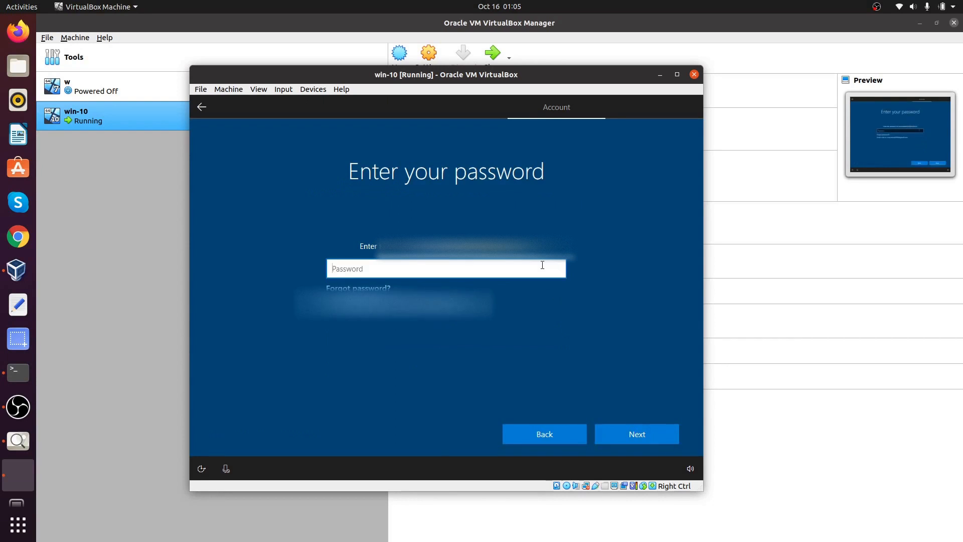
text(••••••••••••)
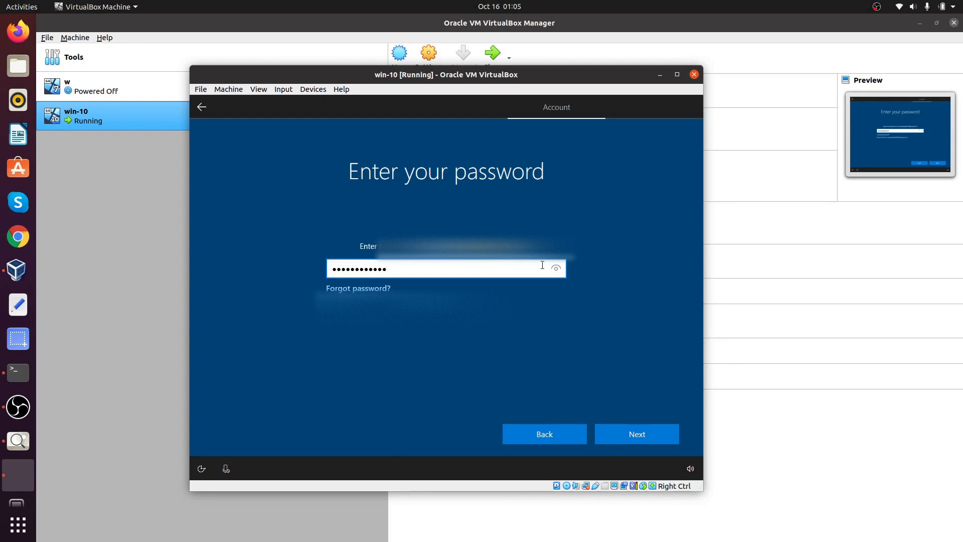
text(•••••••)
click(642, 429)
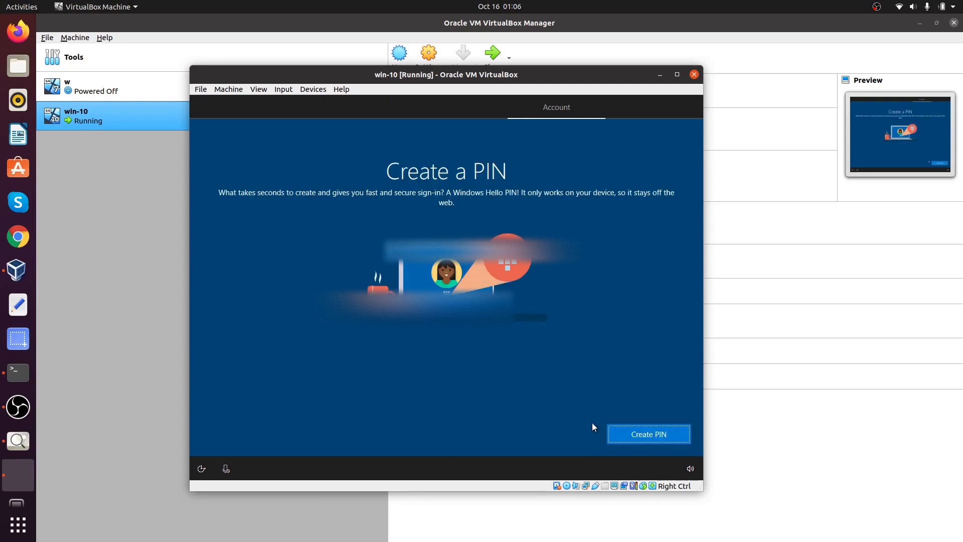
Step: Create and confirm a numeric sign-in PIN
click(641, 438)
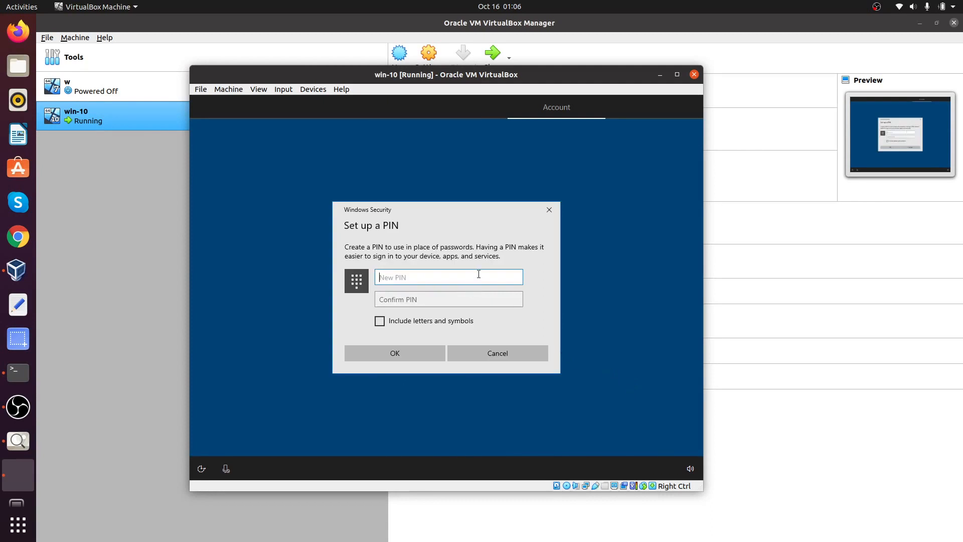
text(12345678)
key(Tab)
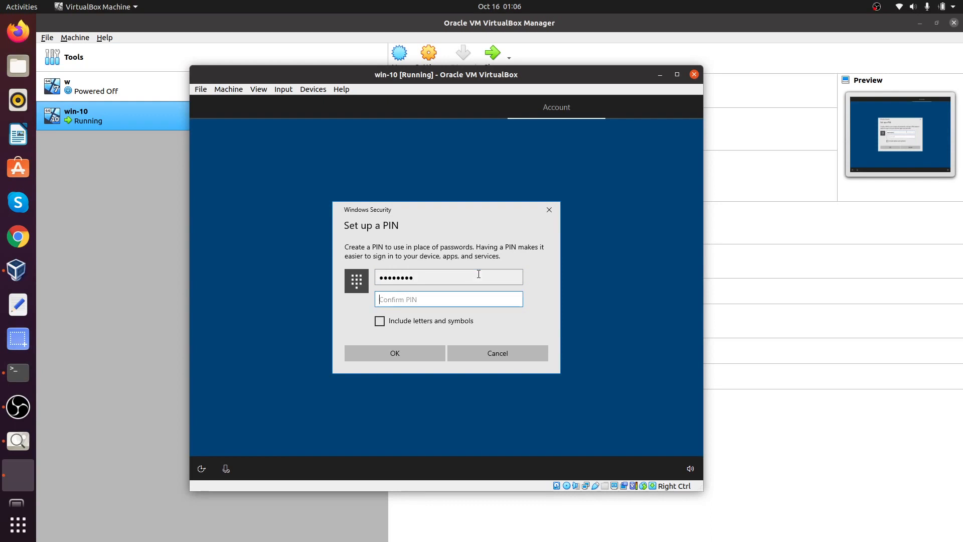
text(12345678)
key(Tab)
key(Tab)
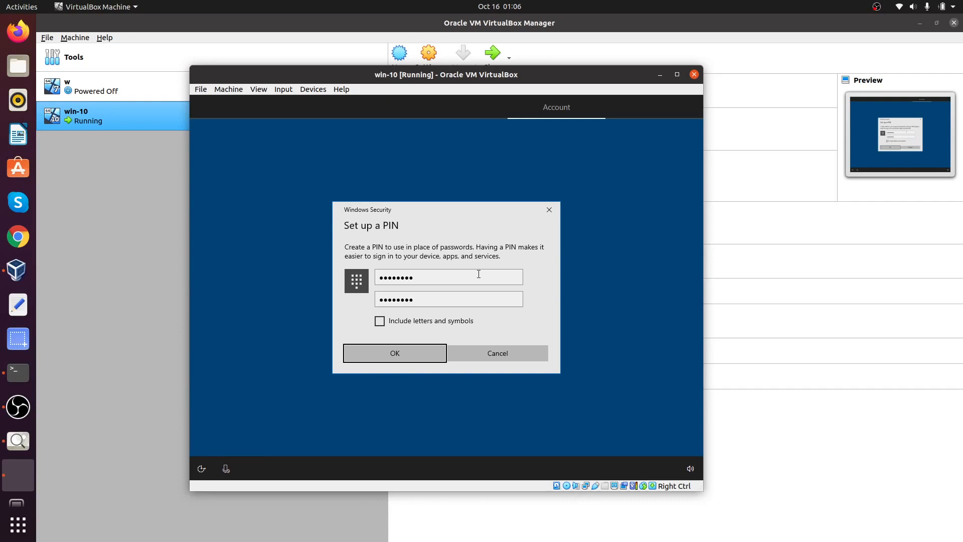
key(Return)
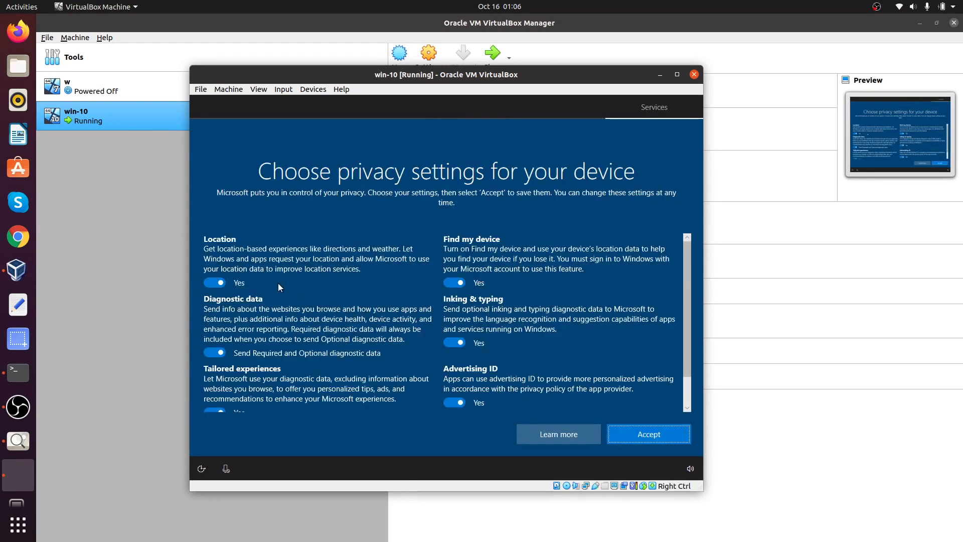
Step: Turn off Location, Find my device, Inking & typing, Tailored experiences and Advertising ID, set Required diagnostics, and accept
click(216, 283)
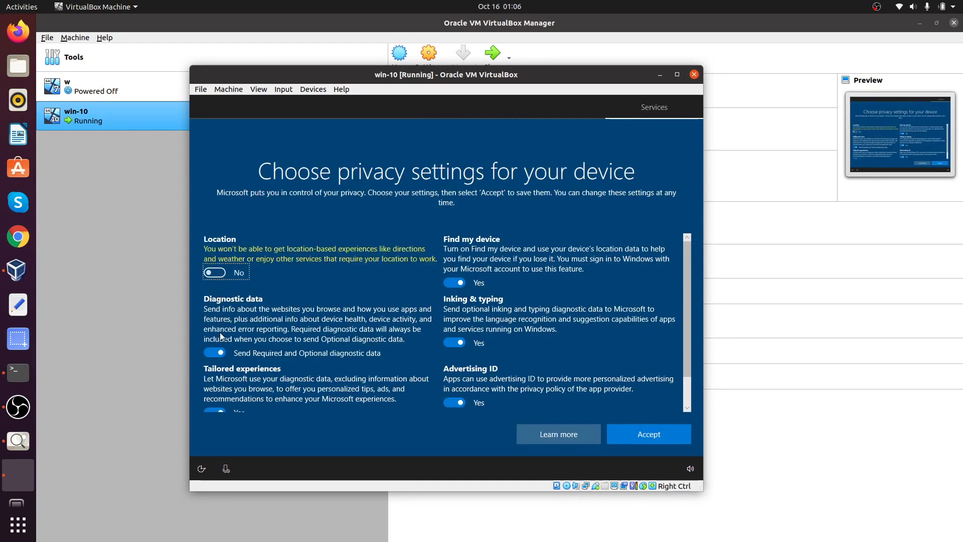
click(212, 354)
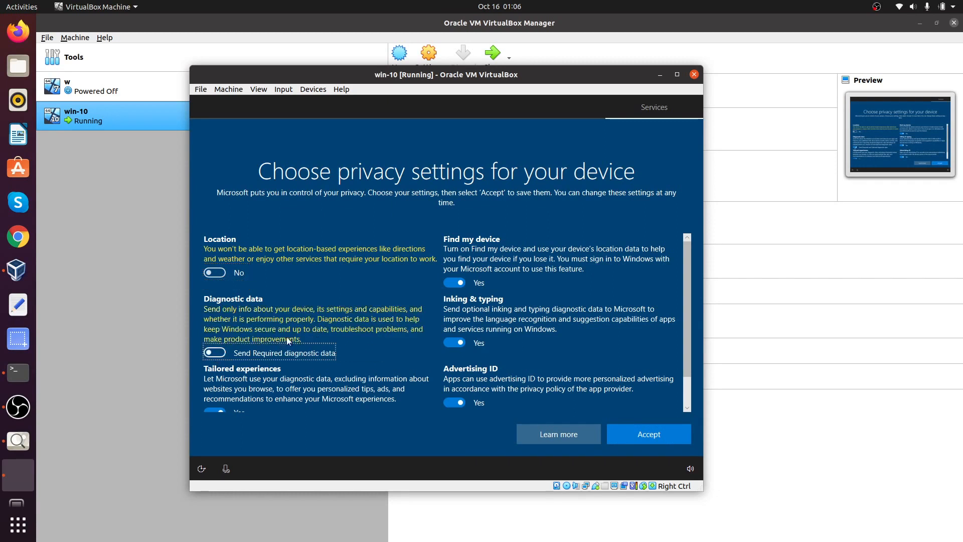
click(456, 284)
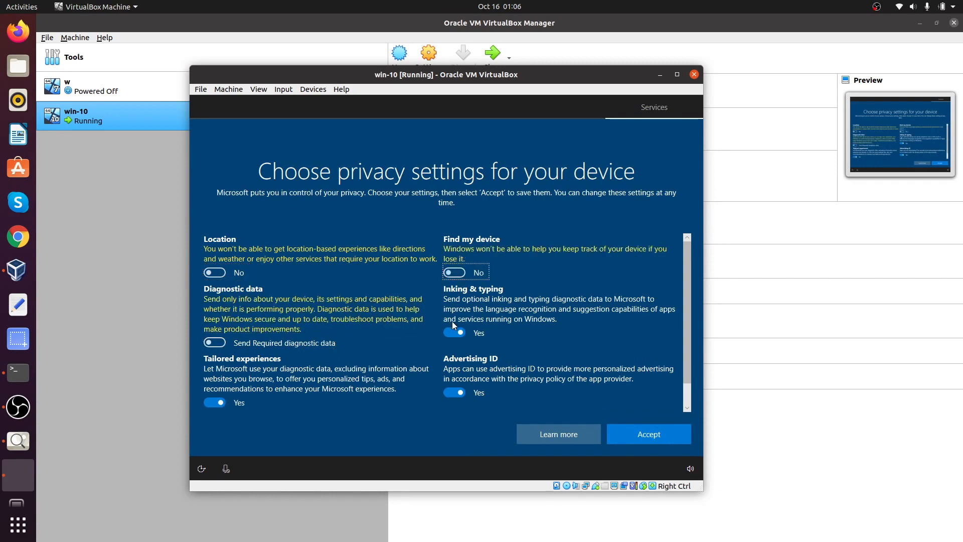
click(450, 333)
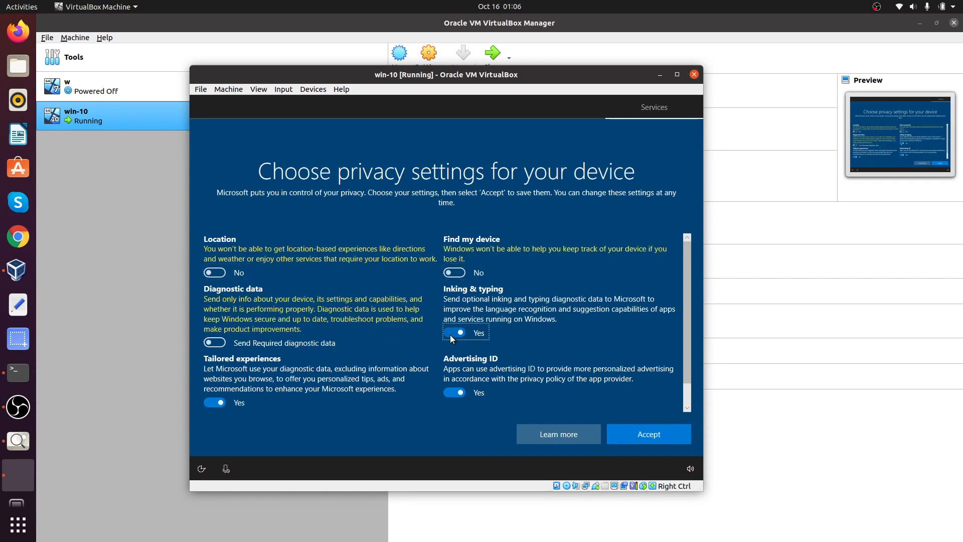
click(209, 403)
click(455, 393)
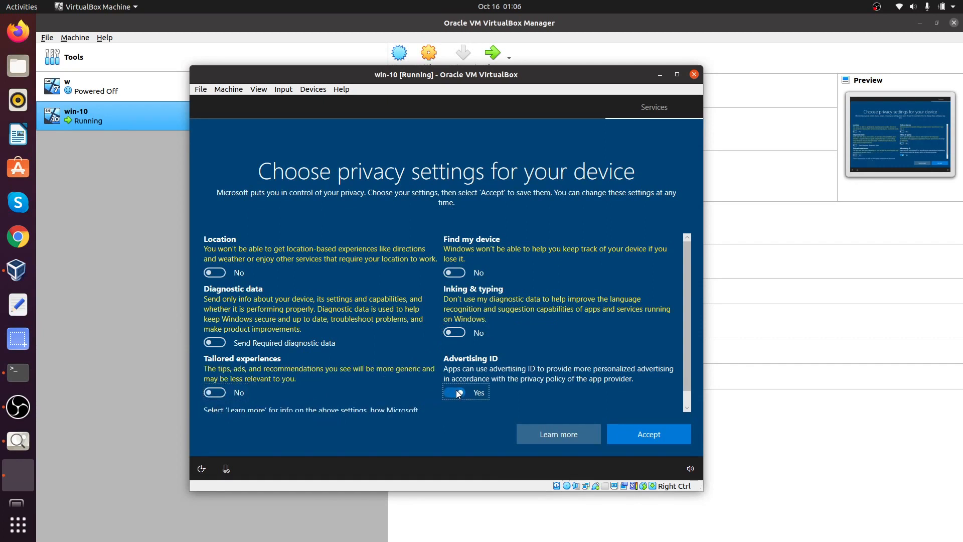
scroll(455, 395, down, 1)
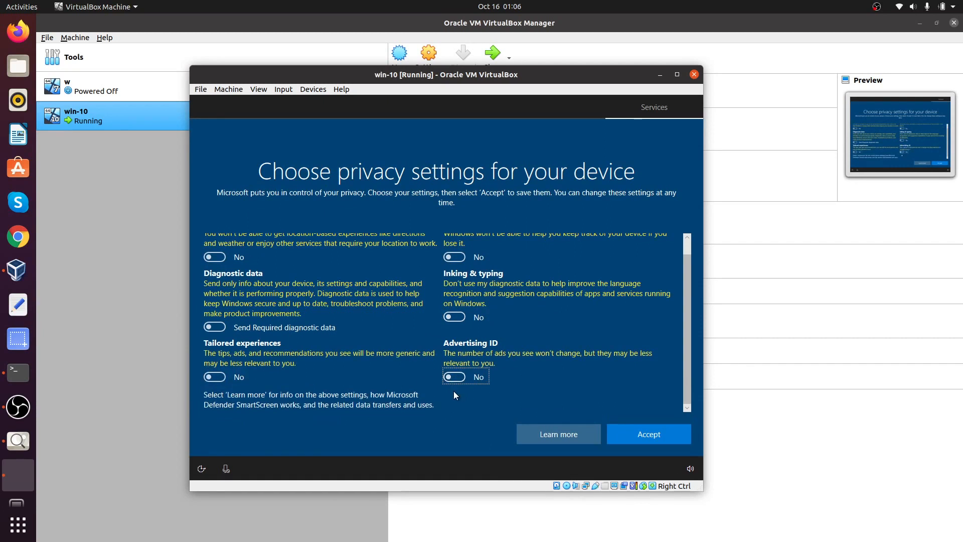
click(642, 429)
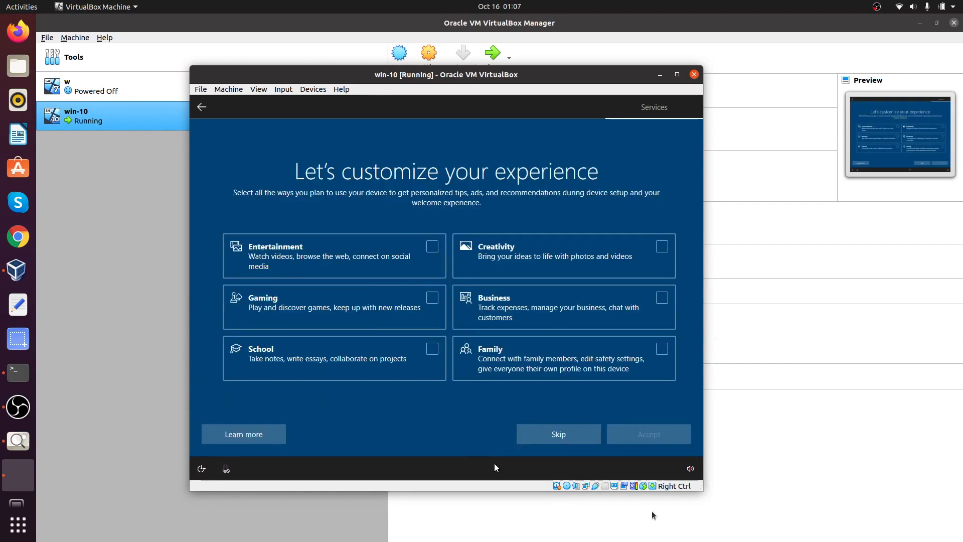
Step: Skip device customization, postpone phone linking, pass OneDrive, and decline the Microsoft 365 trial
click(567, 439)
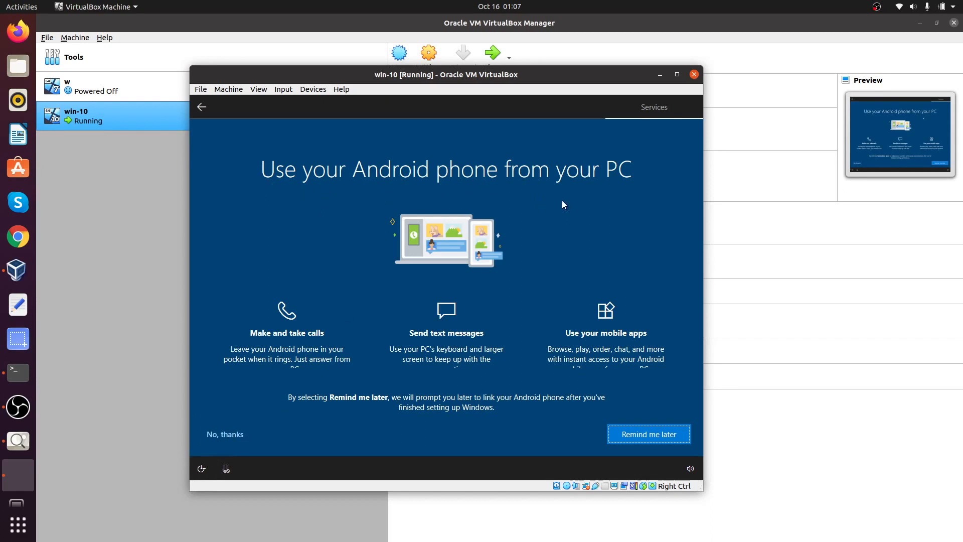
click(634, 431)
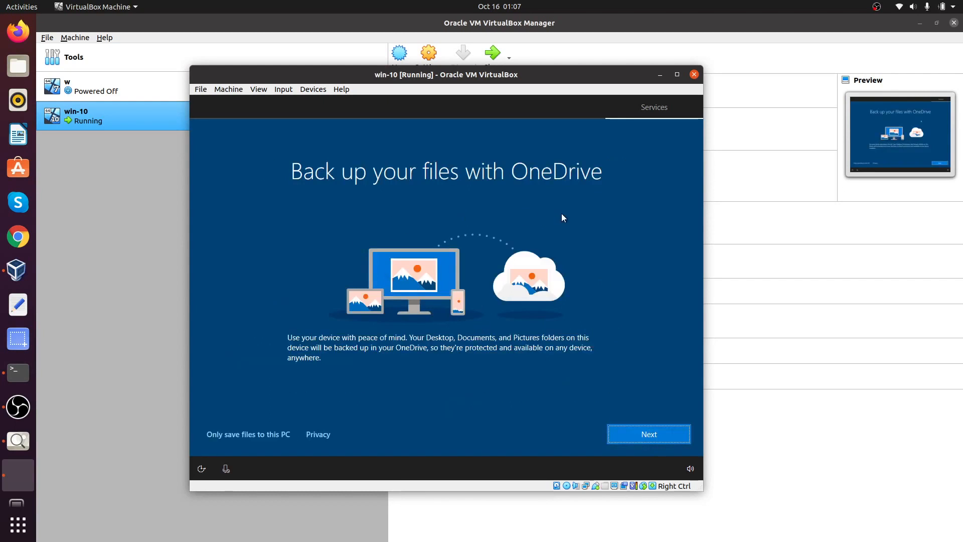
click(652, 436)
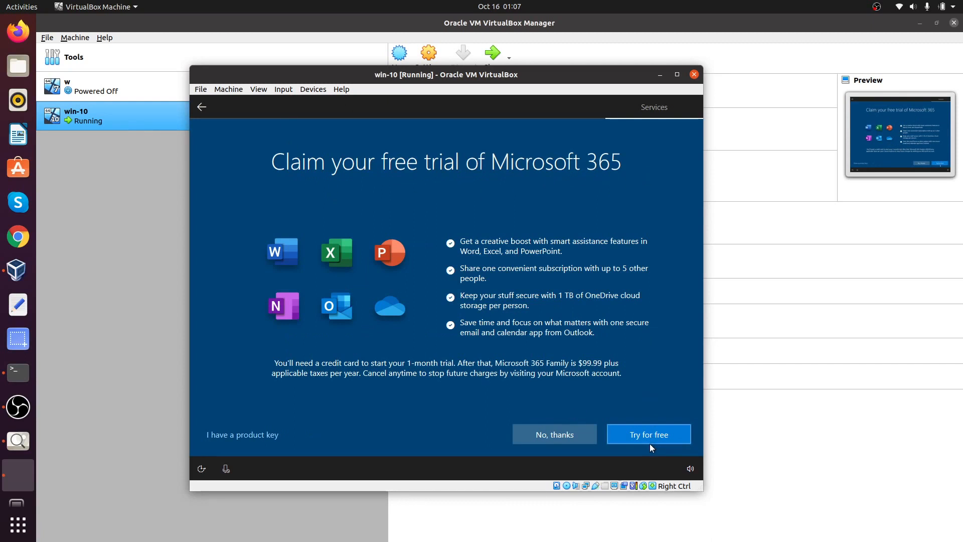
click(569, 437)
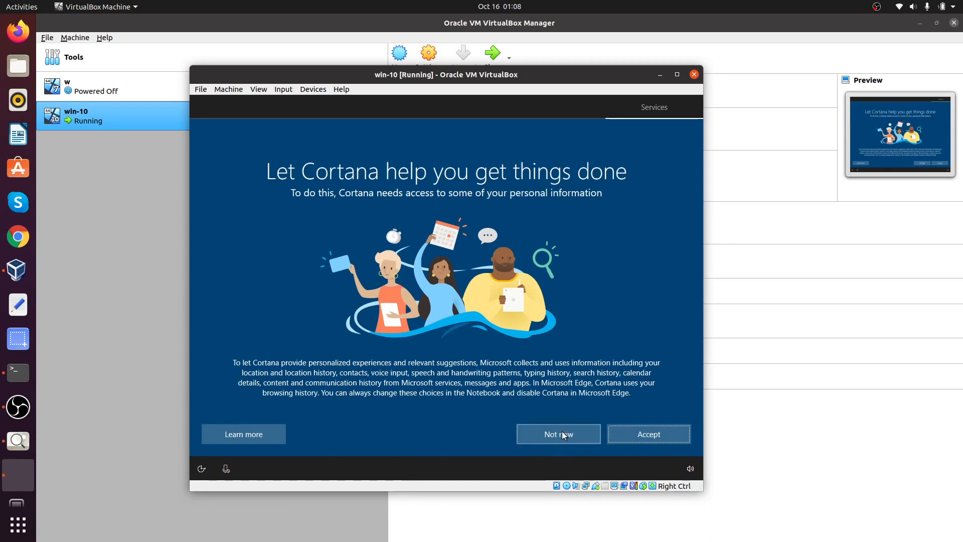
Step: Choose Not now on the Cortana page
click(561, 433)
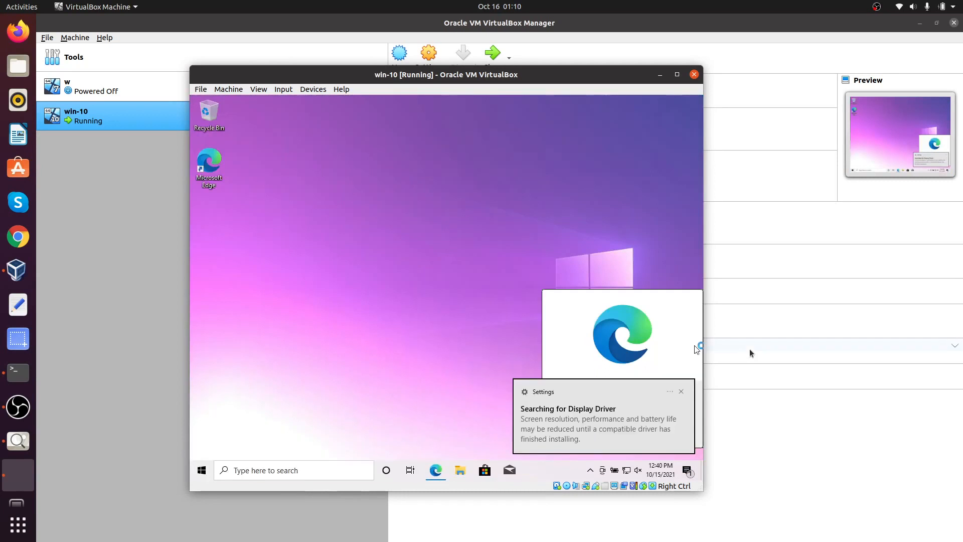
Step: Dismiss the display-driver notification and Edge prompt, then maximize the win-10 VM window
click(681, 392)
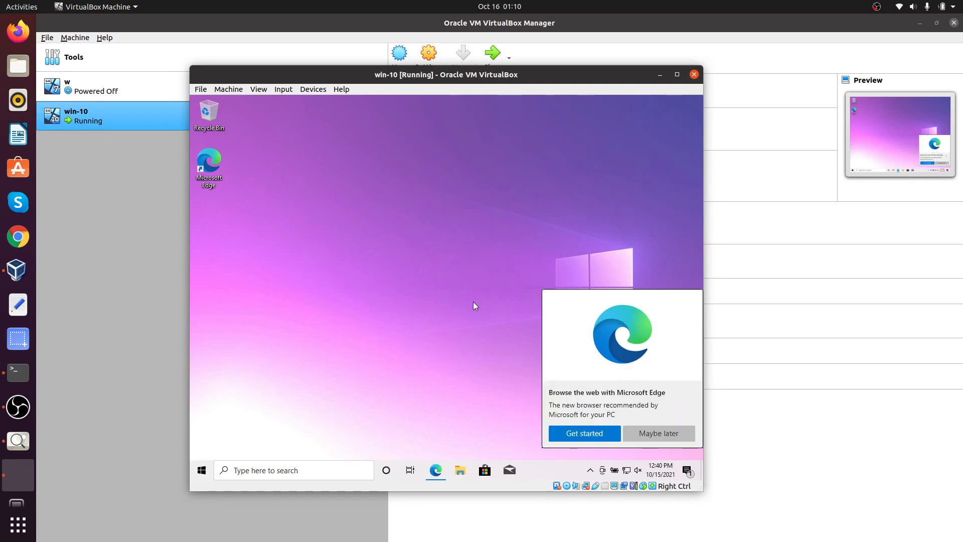
click(632, 434)
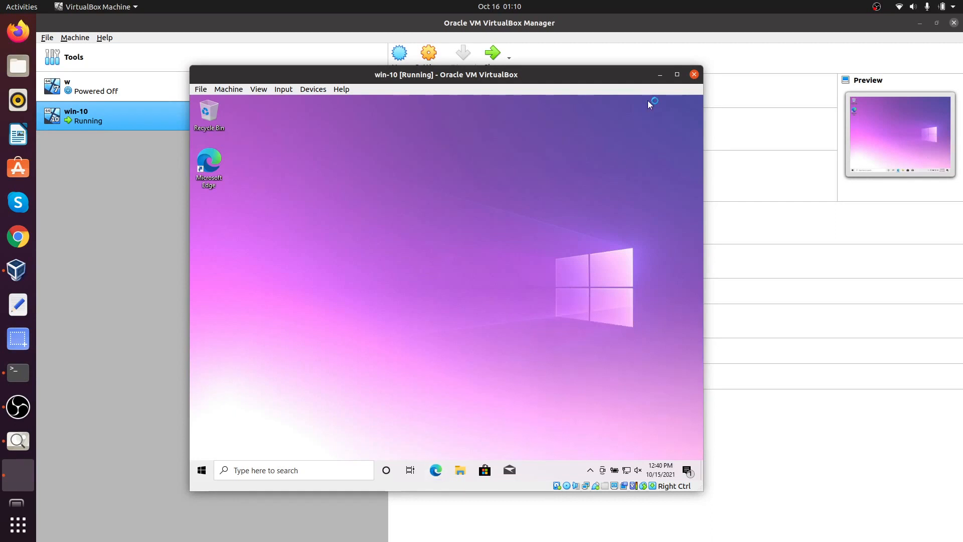
click(676, 75)
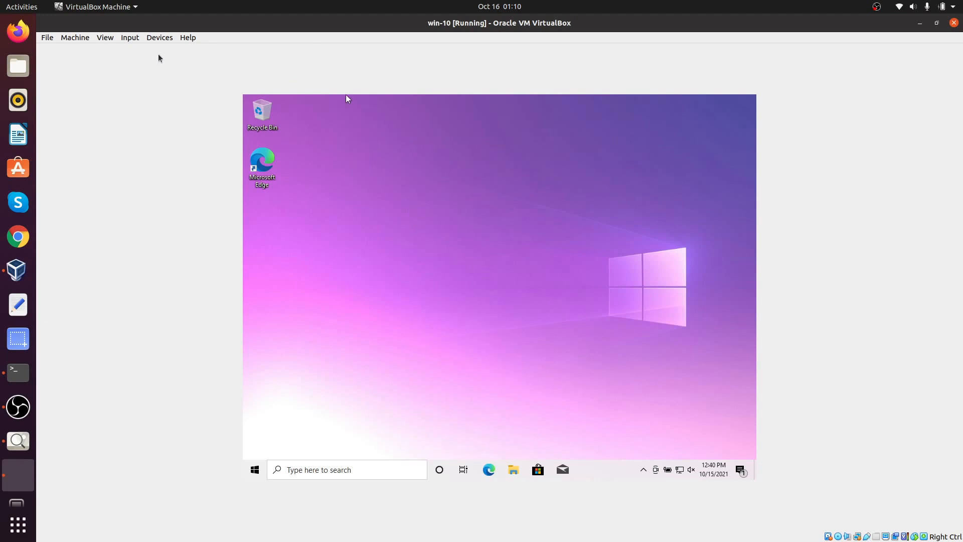
Step: Insert the Guest Additions CD image into the win-10 VM's optical drive via the Devices menu
click(157, 39)
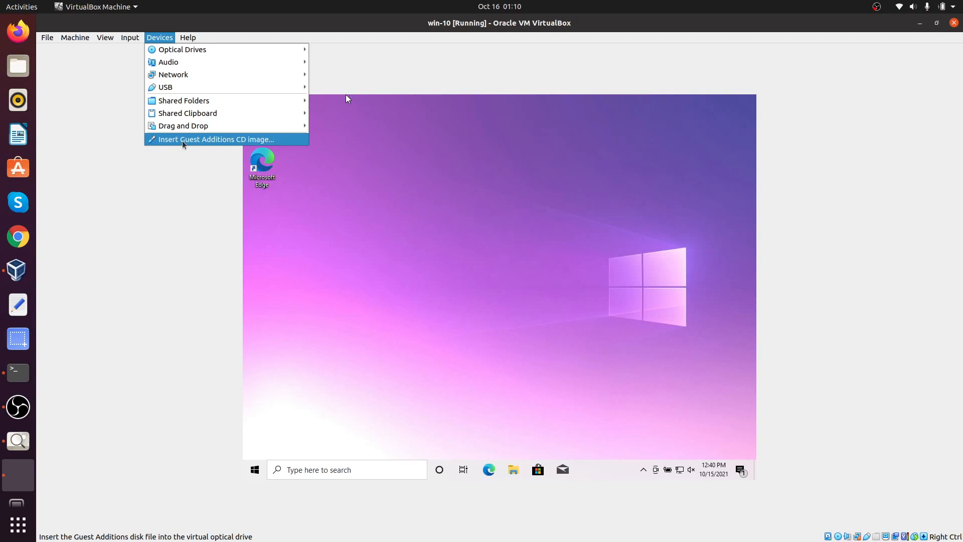
click(182, 143)
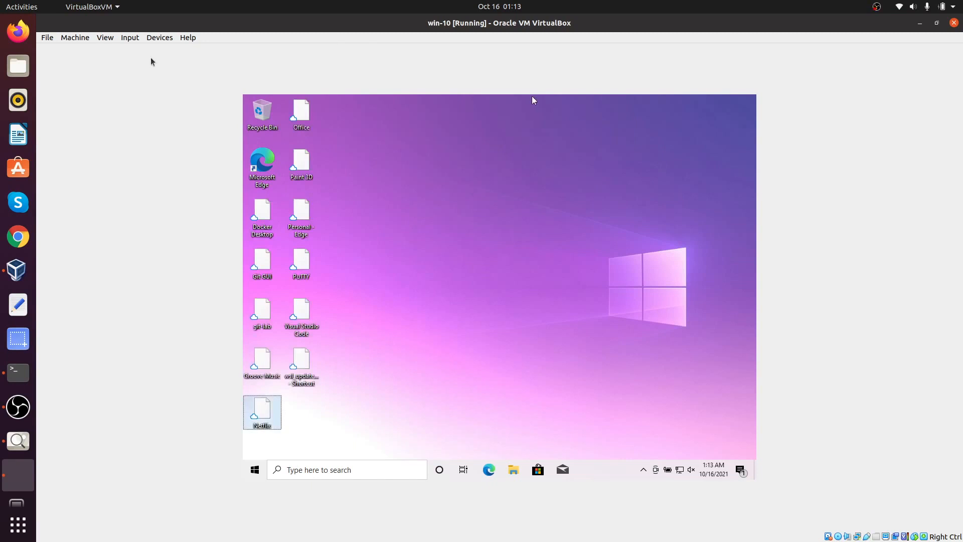
click(100, 38)
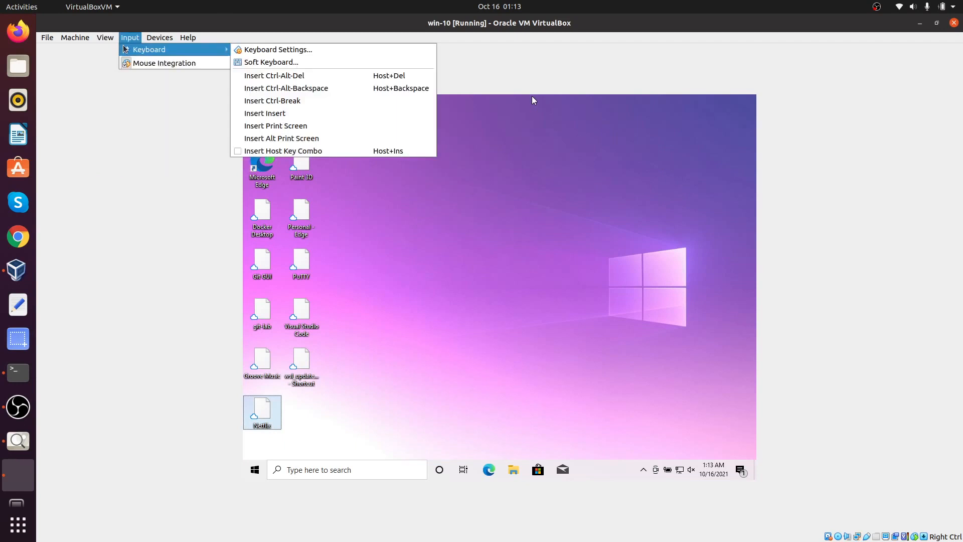
click(119, 49)
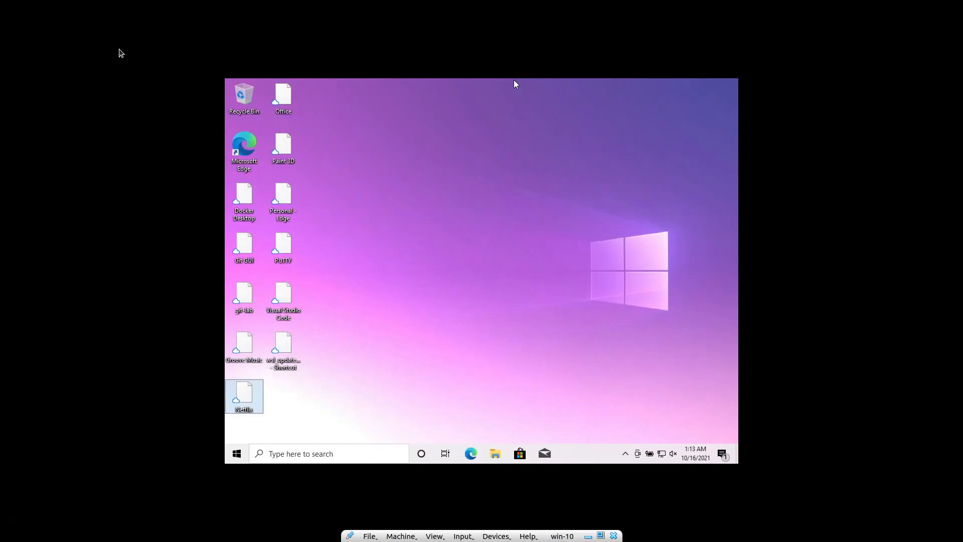
click(497, 180)
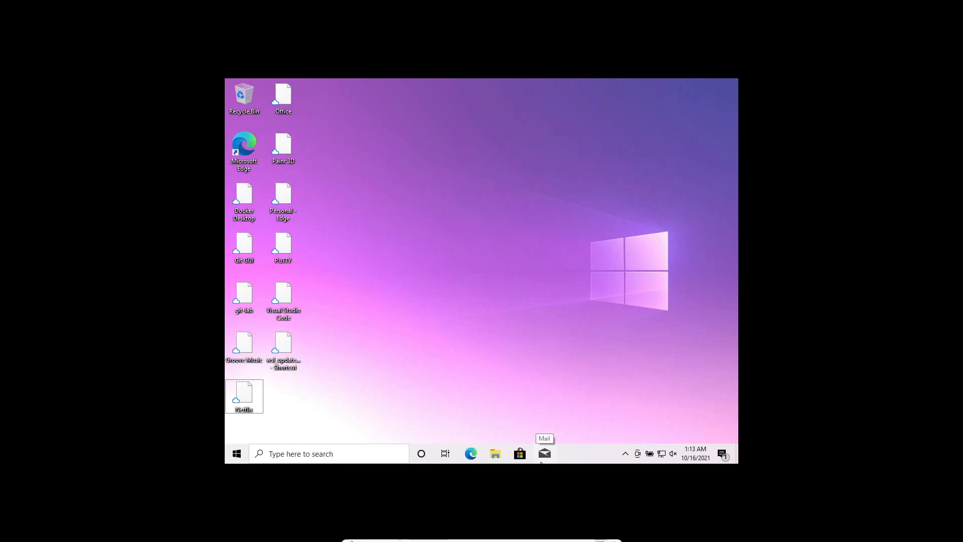
mouse_move(599, 539)
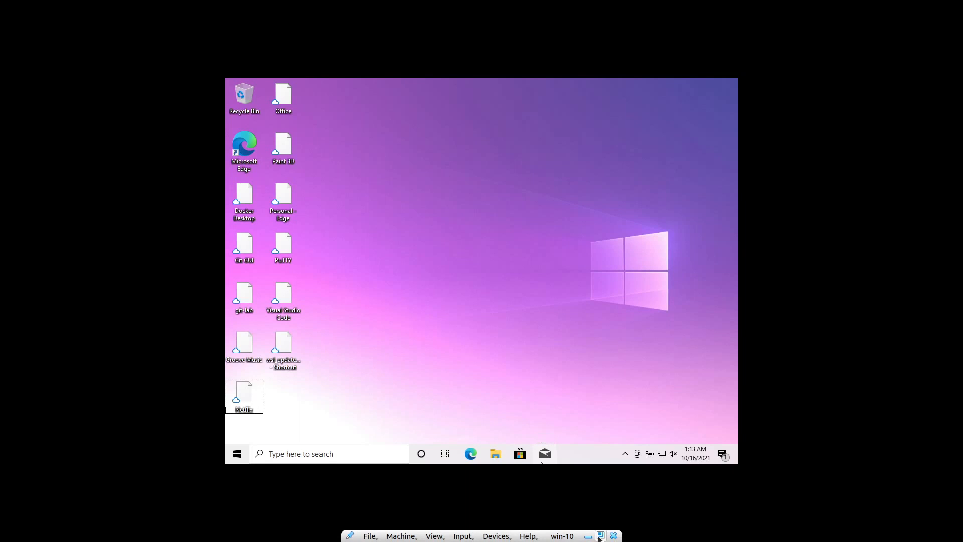
key(Down)
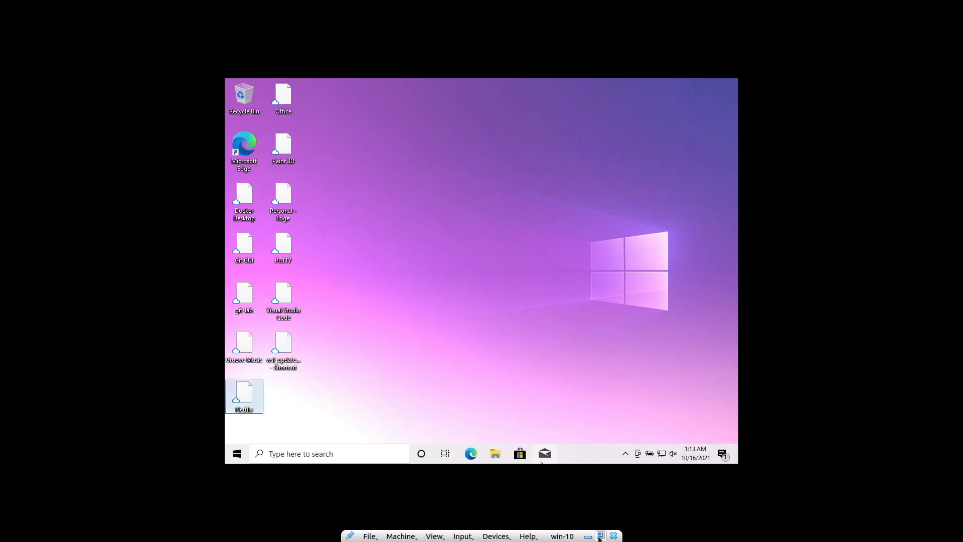
click(600, 536)
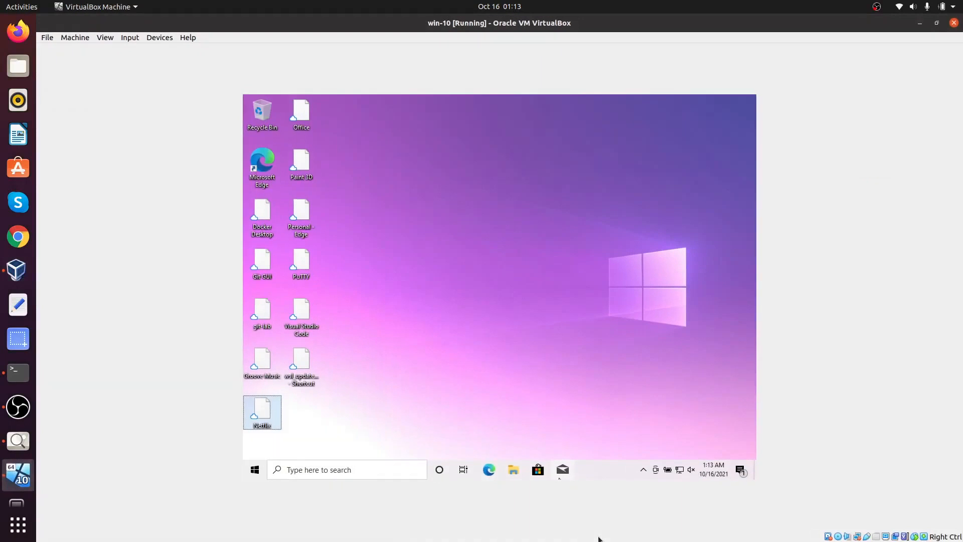